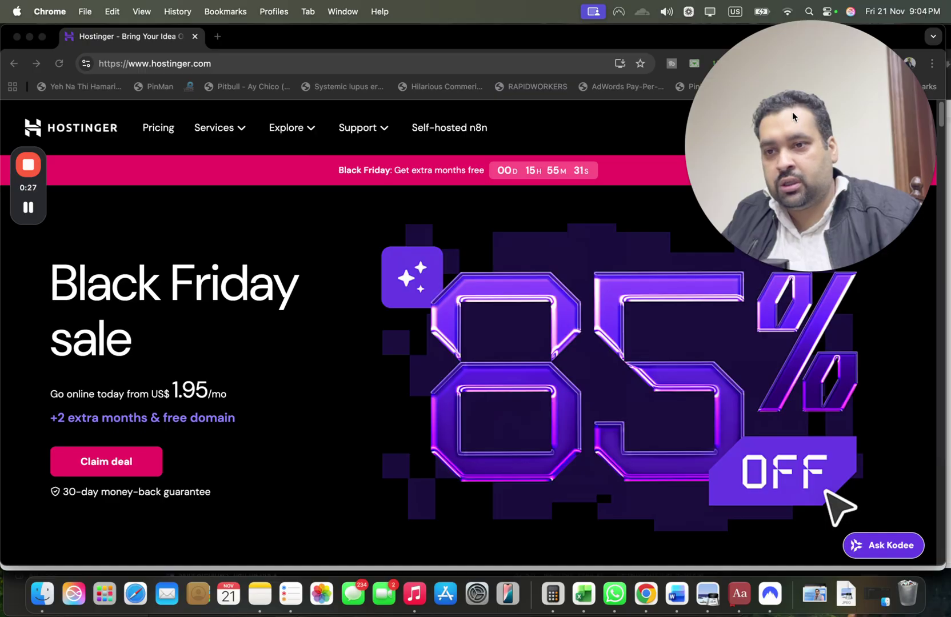
# Scroll the hostinger.com homepage past the Black Friday offer to the Trustpilot rating and testimonials
pyautogui.moveTo(793, 112); pyautogui.dragTo(751, 118)
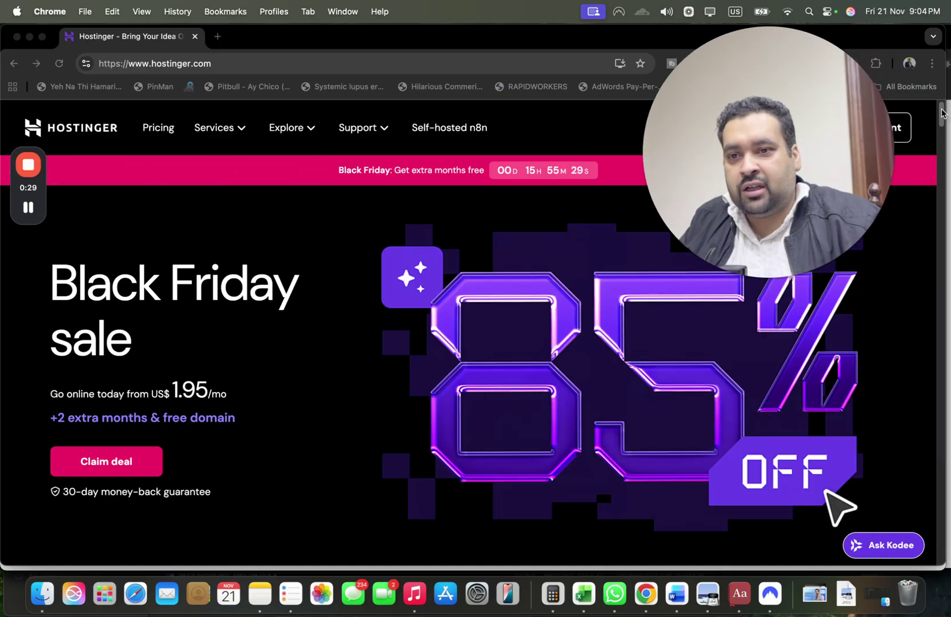
pyautogui.moveTo(942, 114); pyautogui.dragTo(929, 147)
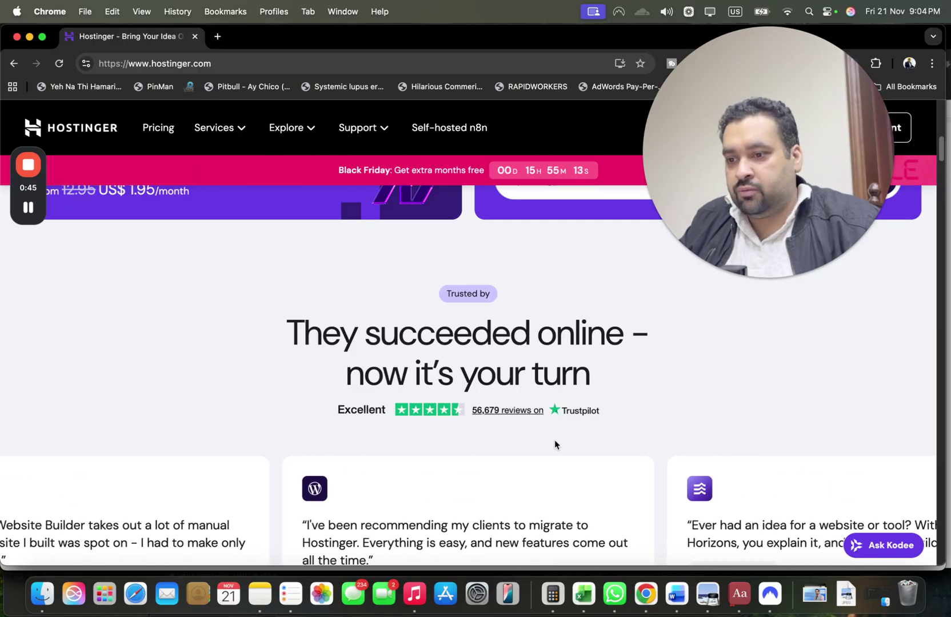
# Open Hostinger's Trustpilot review page from the rating badge in a new tab
pyautogui.rightClick(506, 415)
pyautogui.click(579, 269)
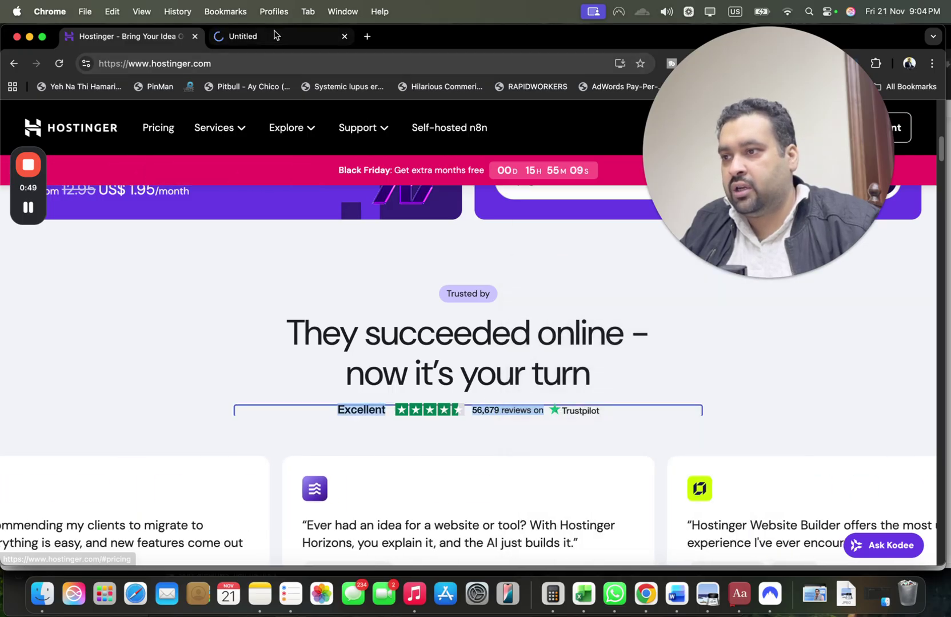
pyautogui.click(282, 36)
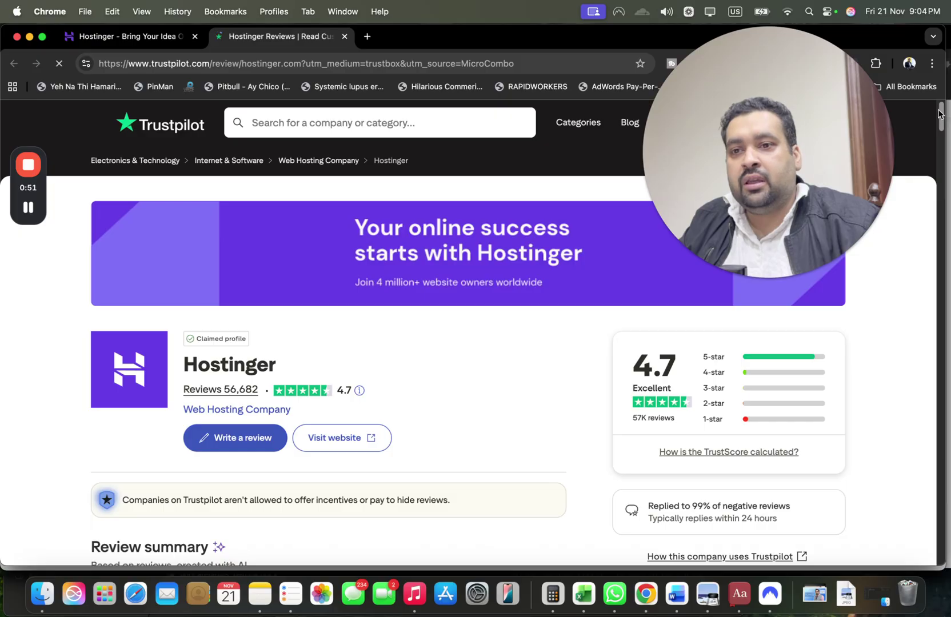
pyautogui.moveTo(941, 112); pyautogui.dragTo(941, 119)
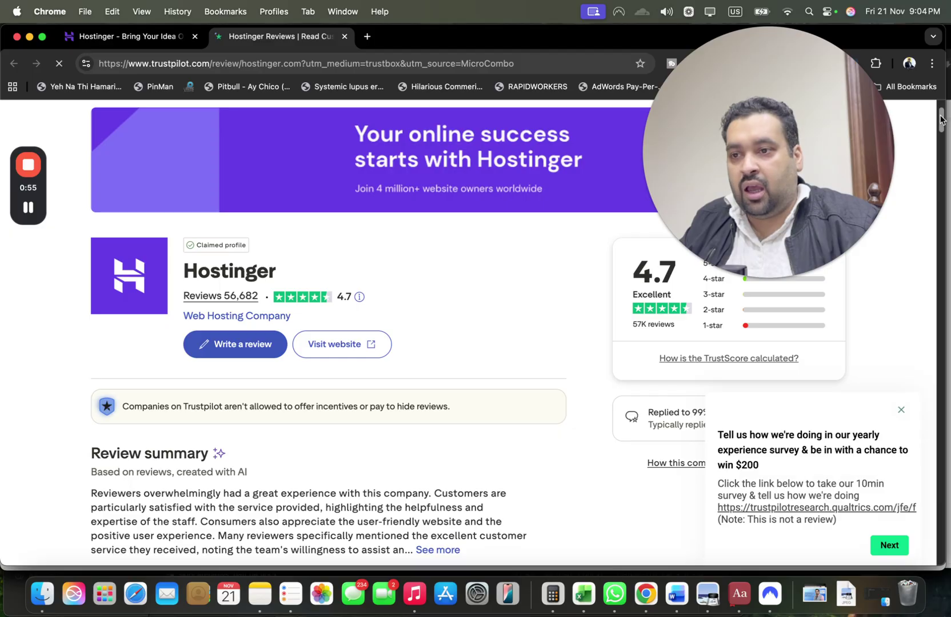
pyautogui.moveTo(941, 119); pyautogui.dragTo(941, 140)
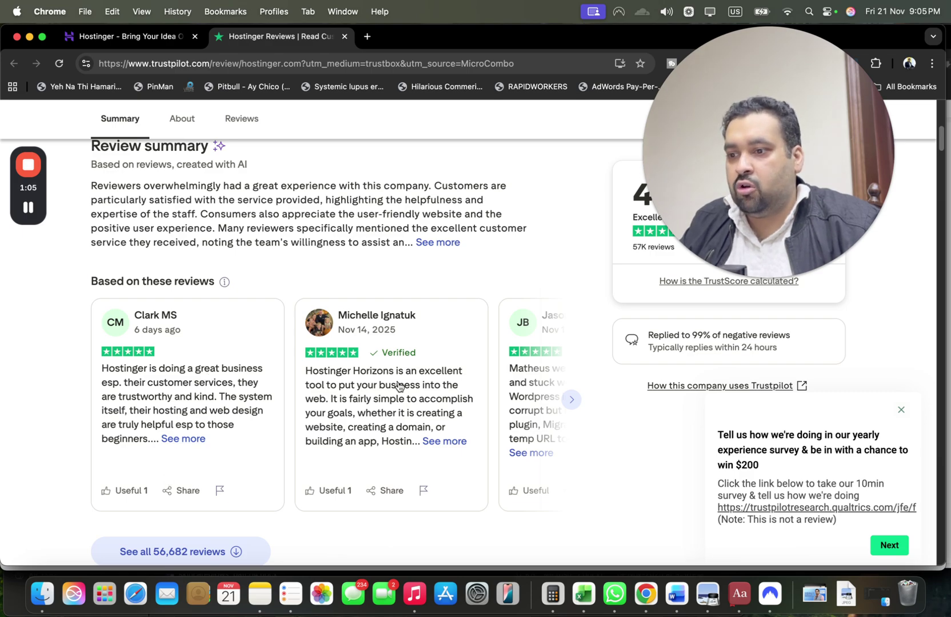
# Page through the featured Trustpilot reviews, then return to the Hostinger homepage tab
pyautogui.click(572, 400)
pyautogui.click(573, 402)
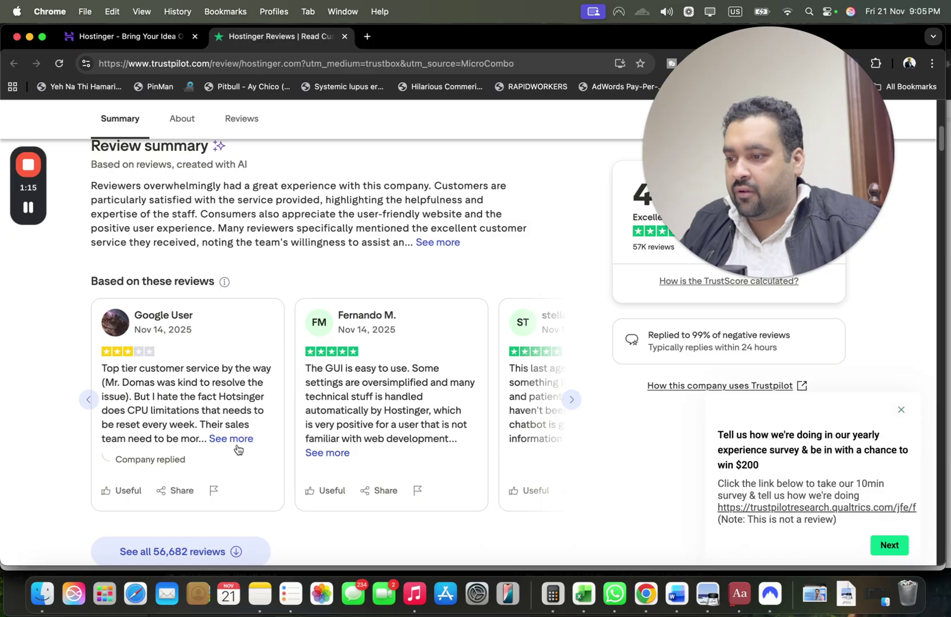
pyautogui.click(572, 402)
pyautogui.click(572, 402)
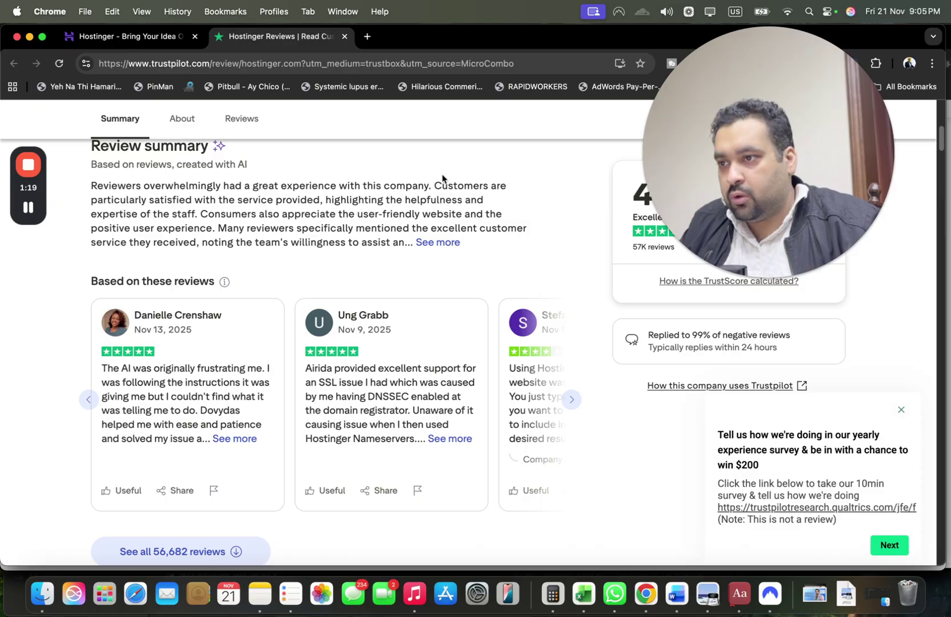
pyautogui.click(126, 36)
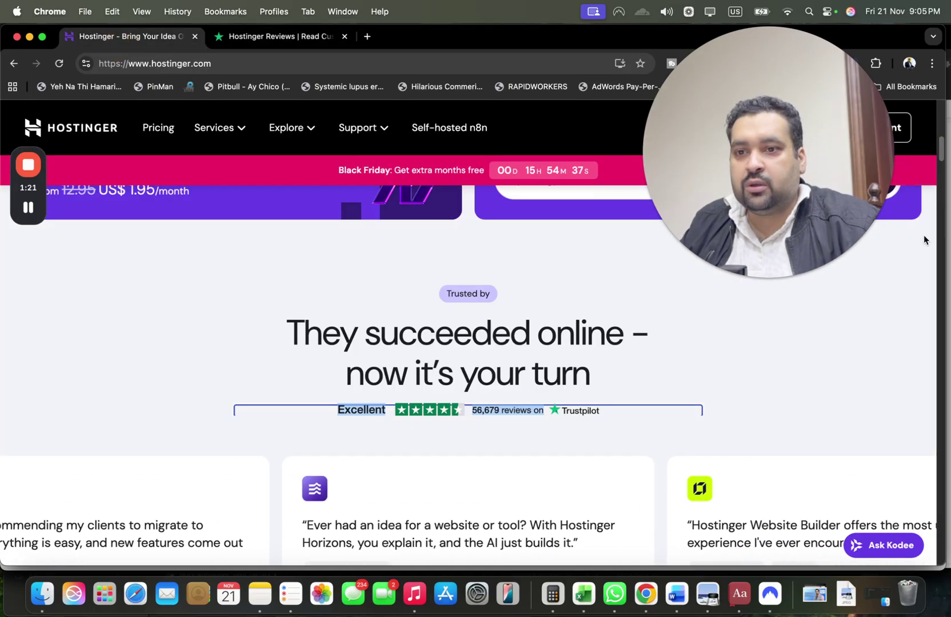
pyautogui.scroll(10, 938, 159)
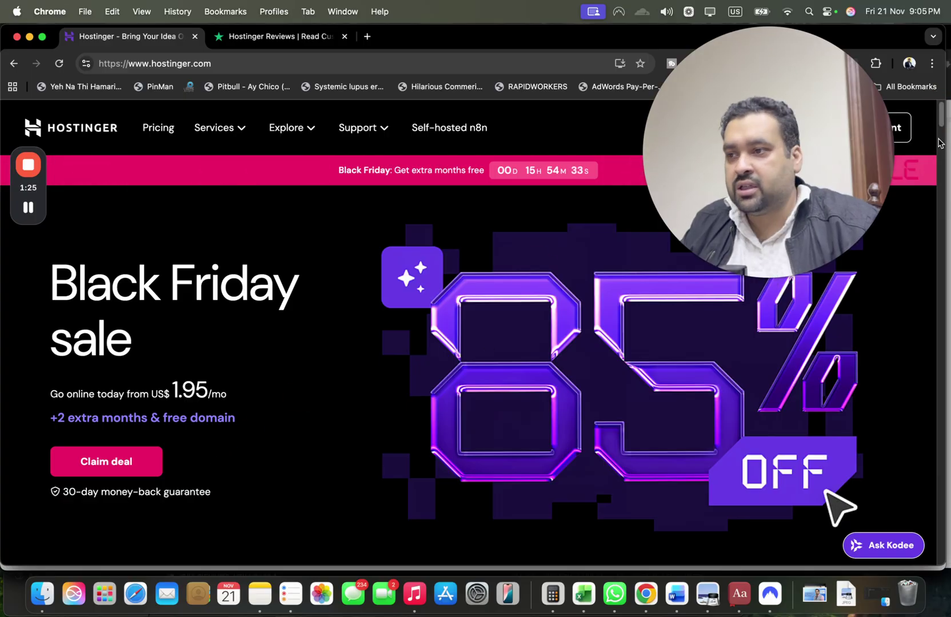
pyautogui.scroll(-10, 940, 128)
pyautogui.scroll(-10, 922, 161)
pyautogui.scroll(-5, 910, 190)
pyautogui.scroll(-5, 899, 219)
pyautogui.scroll(-8, 899, 219)
pyautogui.scroll(10, 893, 228)
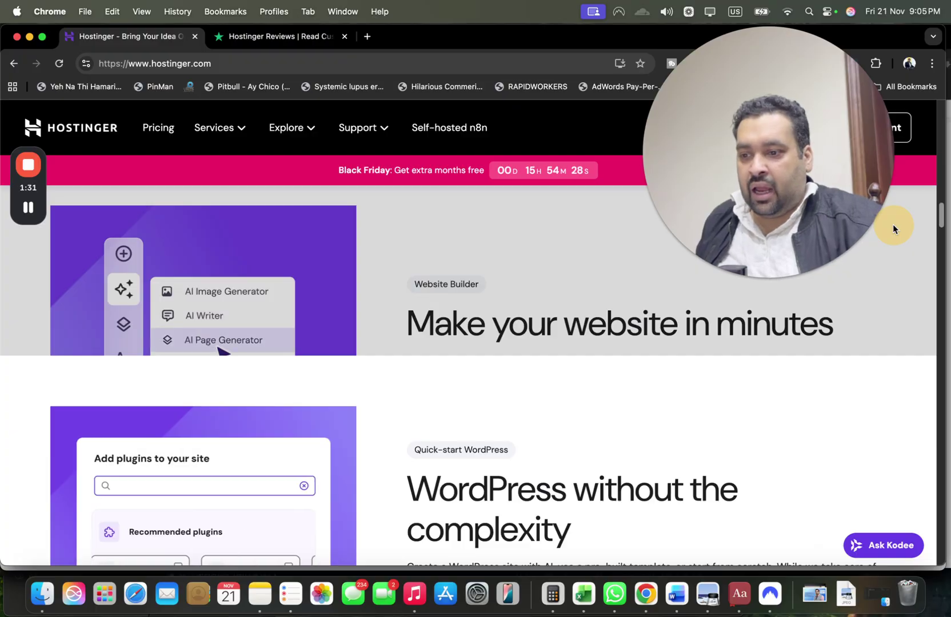
pyautogui.scroll(-5, 894, 225)
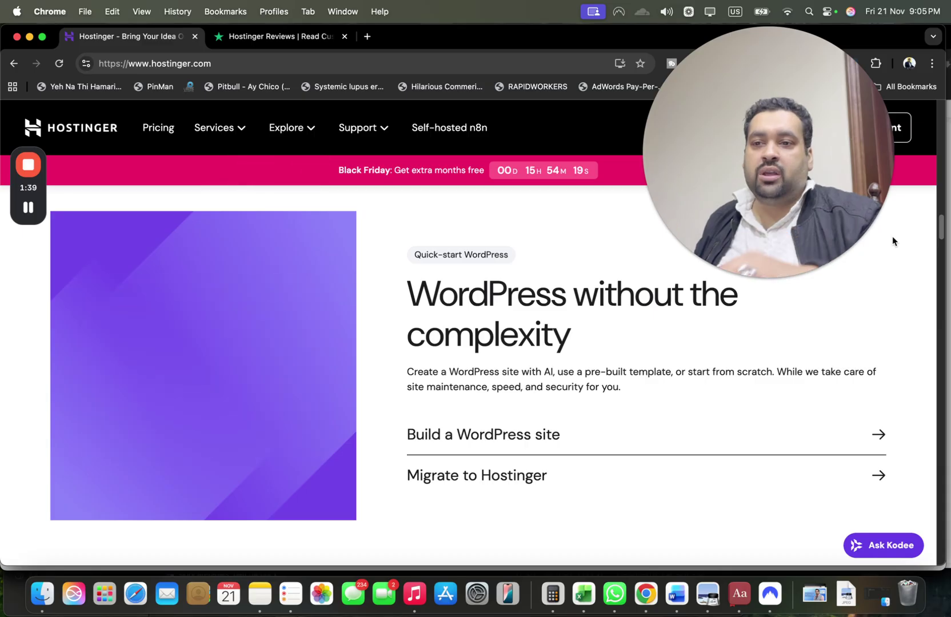
pyautogui.moveTo(940, 245); pyautogui.dragTo(940, 301)
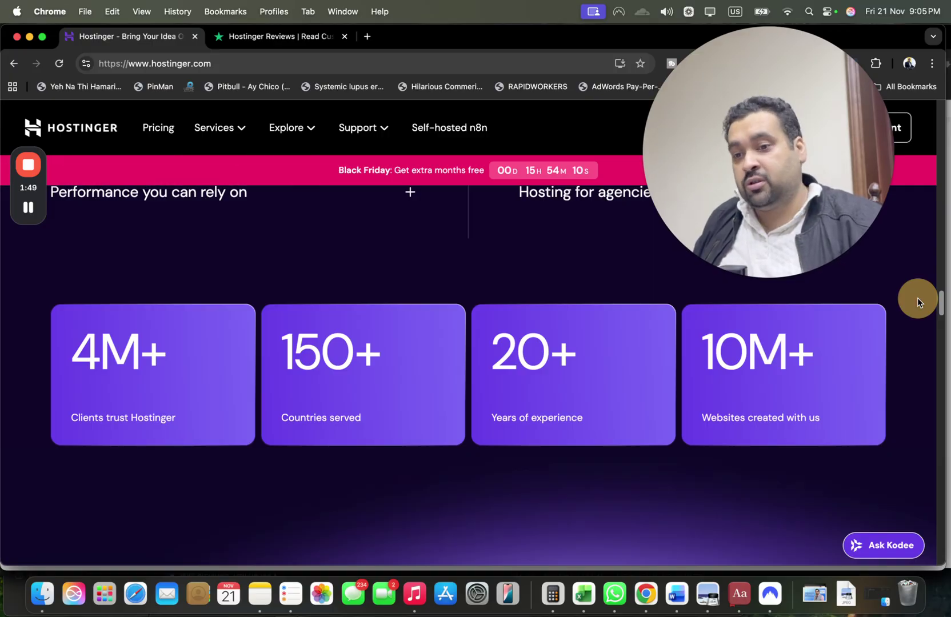
pyautogui.scroll(-3, 919, 299)
pyautogui.scroll(-5, 915, 311)
pyautogui.scroll(2, 914, 311)
pyautogui.scroll(-5, 900, 328)
pyautogui.scroll(-3, 894, 339)
pyautogui.scroll(-5, 892, 348)
pyautogui.scroll(-3, 881, 363)
pyautogui.scroll(-1, 881, 365)
pyautogui.scroll(-3, 878, 370)
pyautogui.scroll(-5, 874, 387)
pyautogui.scroll(-2, 869, 398)
pyautogui.scroll(-5, 865, 412)
pyautogui.scroll(-5, 865, 412)
pyautogui.scroll(-4, 860, 426)
pyautogui.scroll(-4, 856, 439)
pyautogui.scroll(-4, 853, 450)
pyautogui.scroll(-4, 849, 460)
pyautogui.scroll(-5, 848, 465)
pyautogui.scroll(-2, 844, 476)
pyautogui.scroll(-3, 842, 480)
pyautogui.scroll(-1, 840, 491)
pyautogui.scroll(4, 838, 485)
pyautogui.scroll(-2, 839, 485)
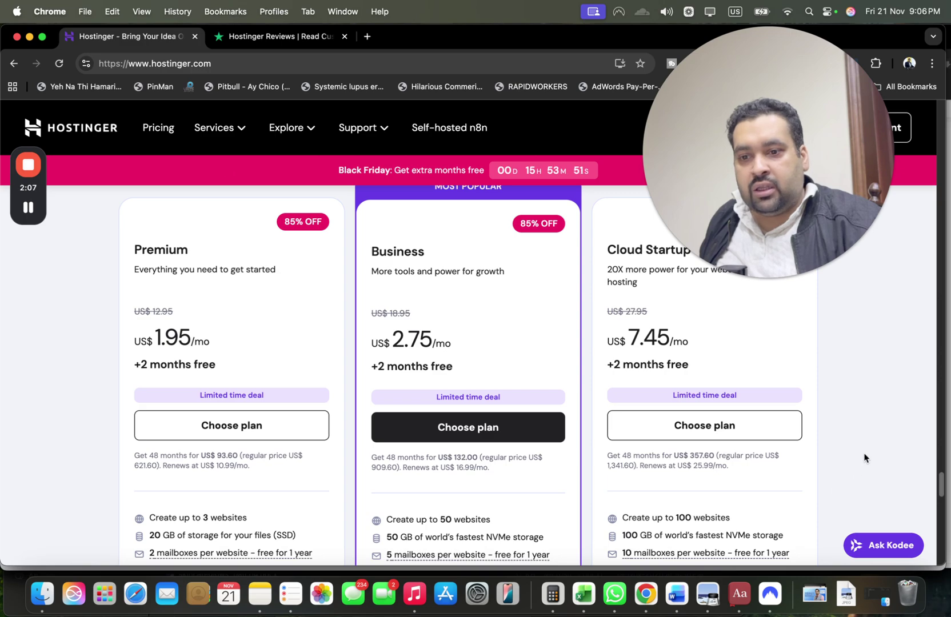
pyautogui.scroll(-5, 921, 481)
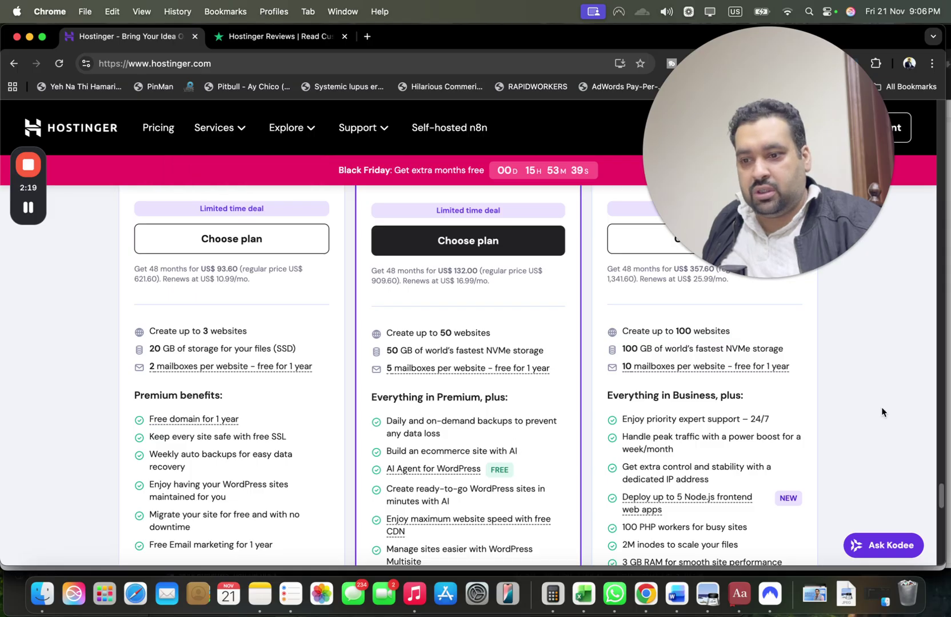
pyautogui.moveTo(942, 486); pyautogui.dragTo(942, 499)
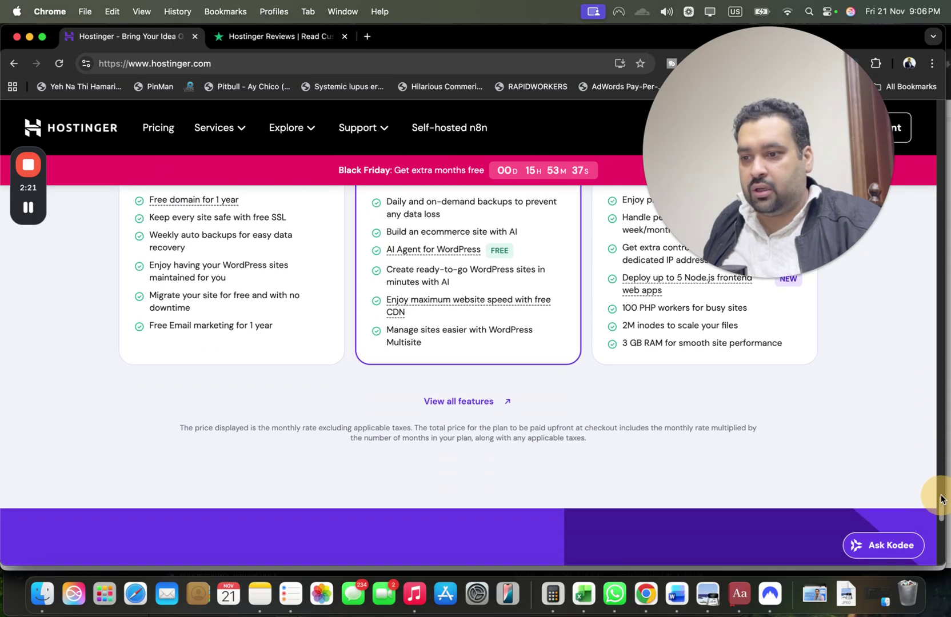
# Scroll to the Premium, Business and Cloud Startup plan cards and bring up the 'View all features' link menu
pyautogui.rightClick(449, 402)
# Open the full plan comparison in a new tab and expand its feature groups, including Security and WordPress
pyautogui.click(530, 271)
pyautogui.click(416, 37)
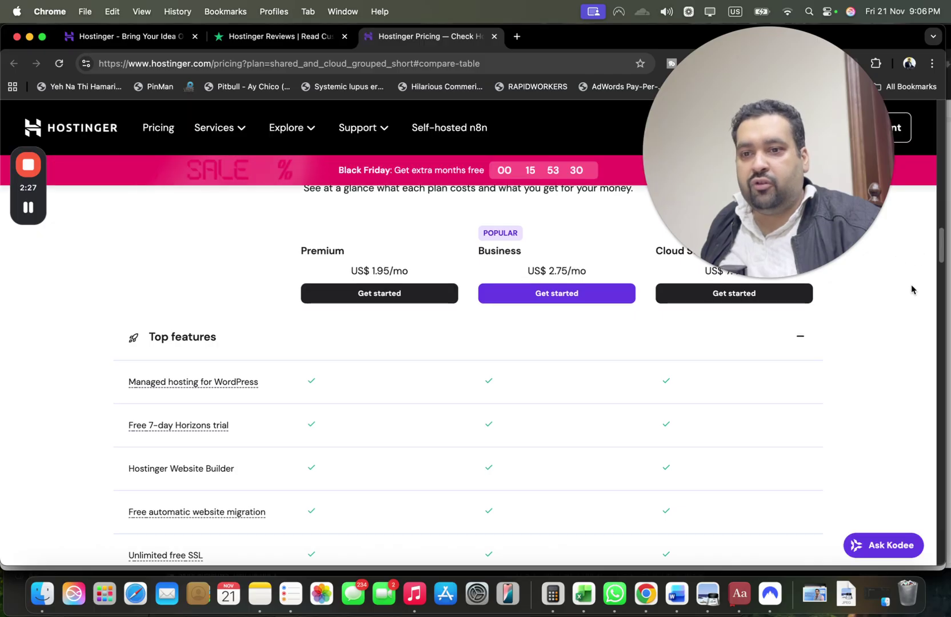
pyautogui.moveTo(941, 245)
pyautogui.mouseDown()
pyautogui.moveTo(941, 275)
pyautogui.moveTo(919, 313)
pyautogui.mouseUp()
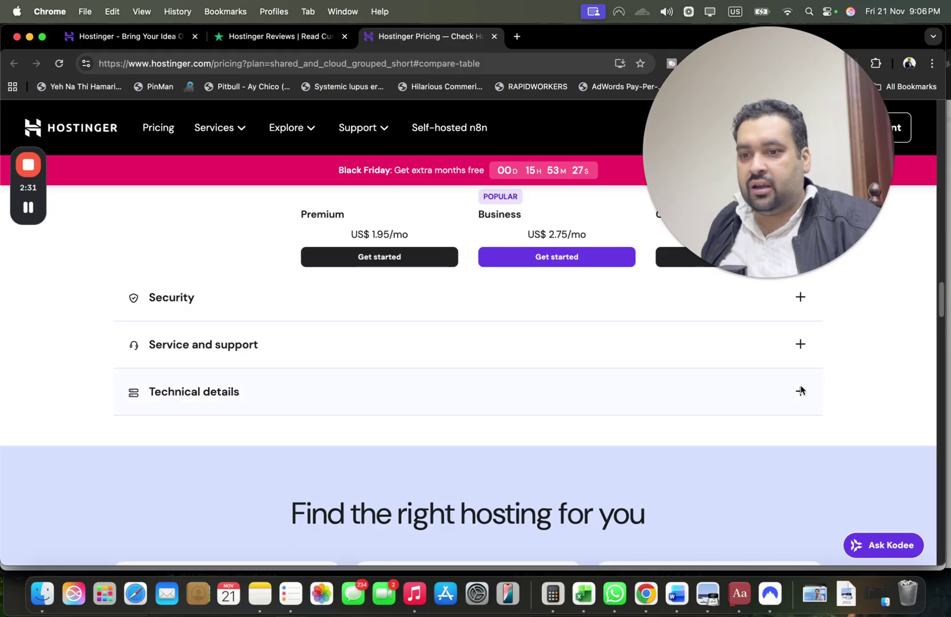
pyautogui.click(800, 393)
pyautogui.click(800, 344)
pyautogui.click(801, 297)
pyautogui.moveTo(939, 267); pyautogui.dragTo(940, 260)
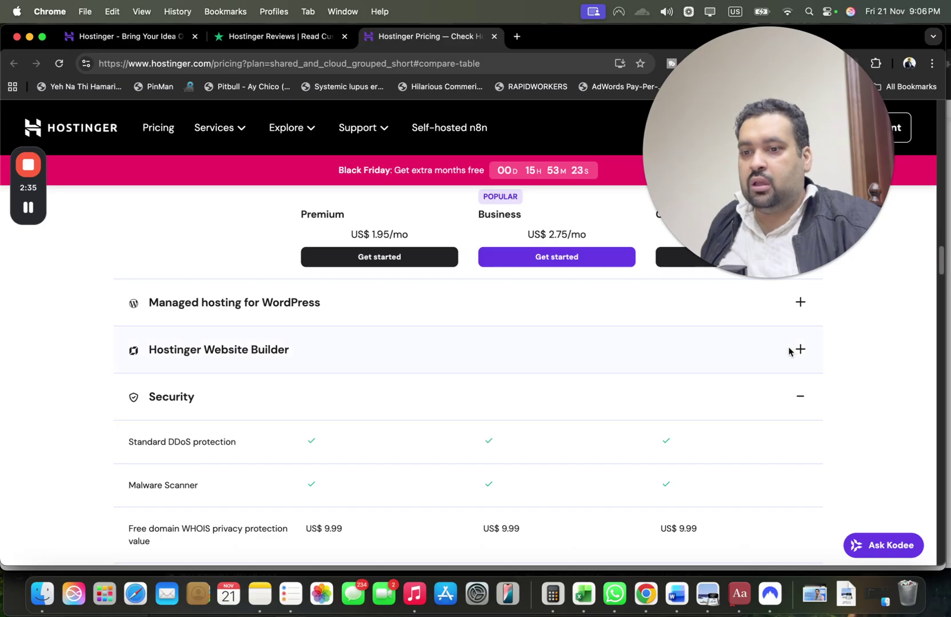
pyautogui.click(801, 348)
pyautogui.click(800, 303)
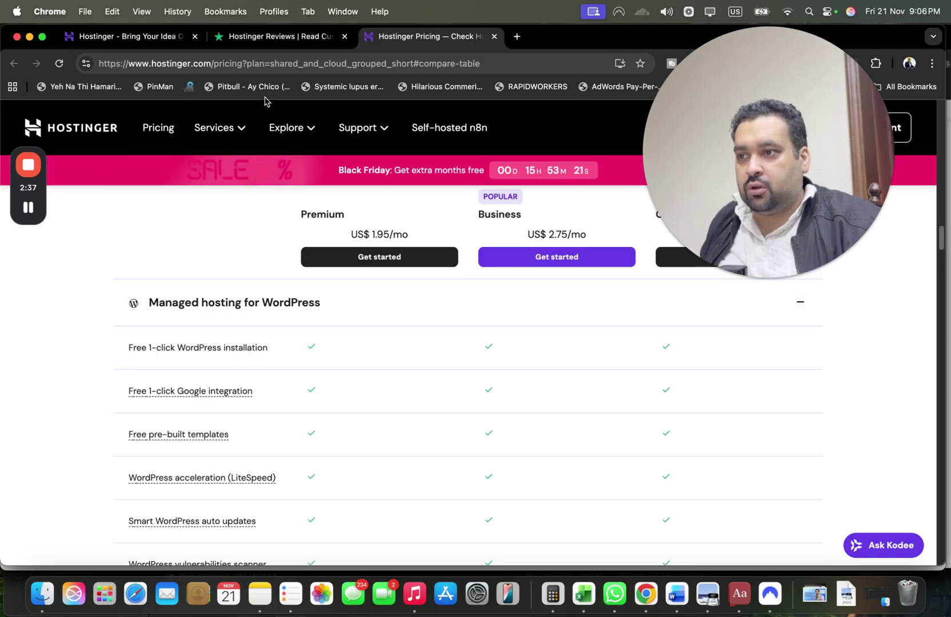
# Page through Trustpilot's featured reviews and read the full three-star Google User review
pyautogui.click(279, 36)
pyautogui.click(88, 401)
pyautogui.click(89, 400)
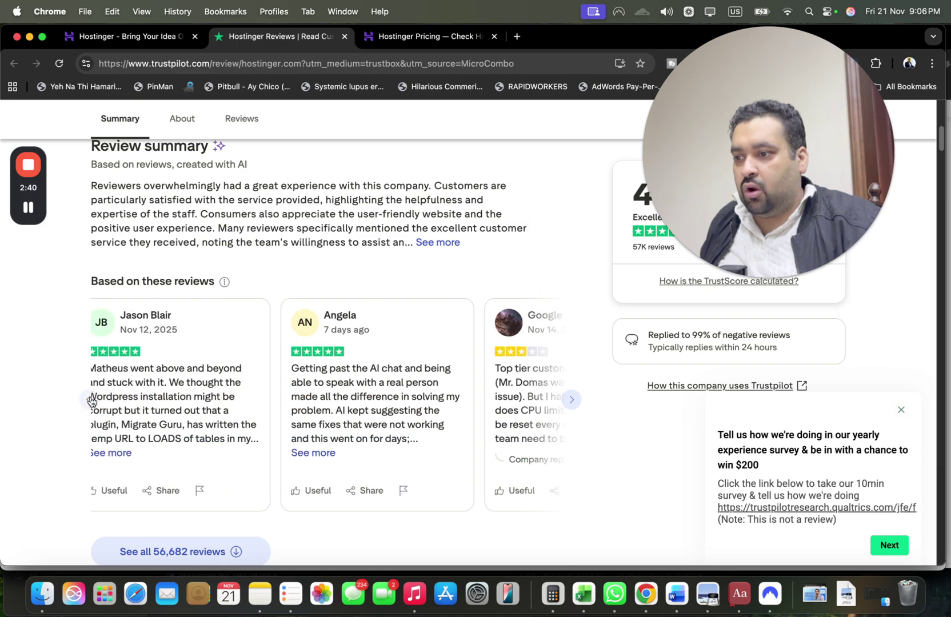
pyautogui.click(571, 401)
pyautogui.click(242, 440)
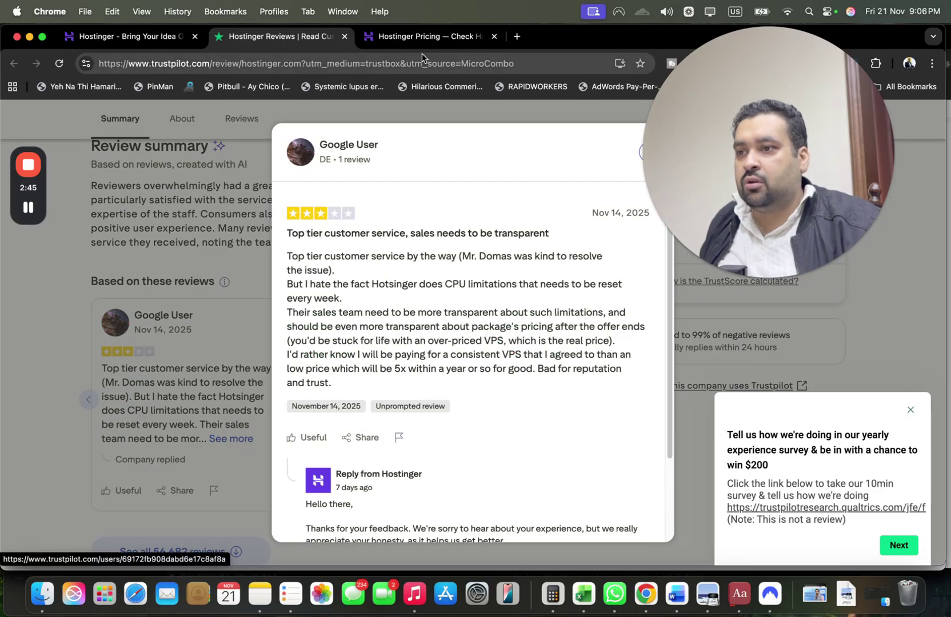
pyautogui.click(429, 37)
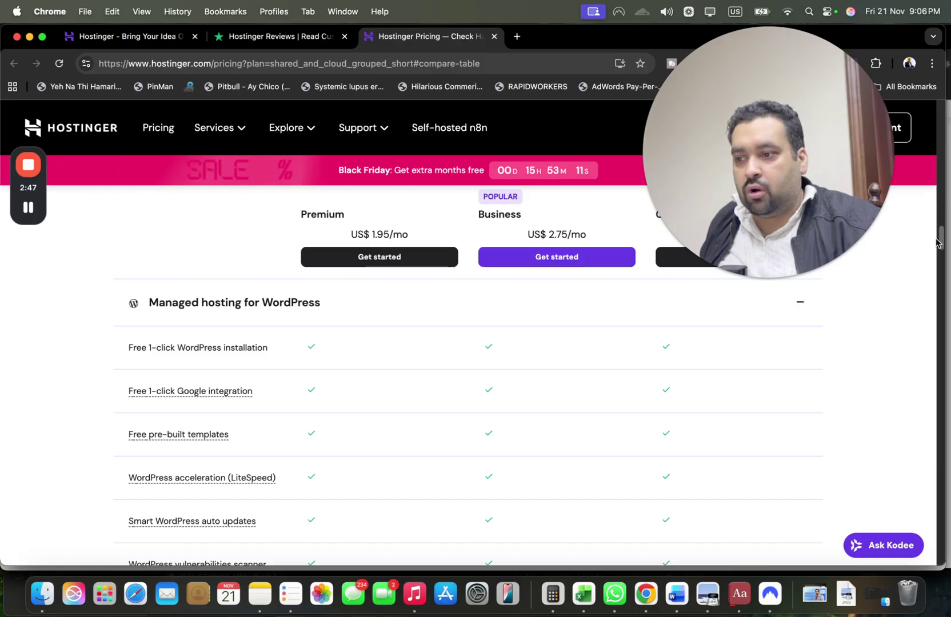
pyautogui.moveTo(941, 235)
pyautogui.mouseDown()
pyautogui.moveTo(929, 350)
pyautogui.moveTo(924, 338)
pyautogui.mouseUp()
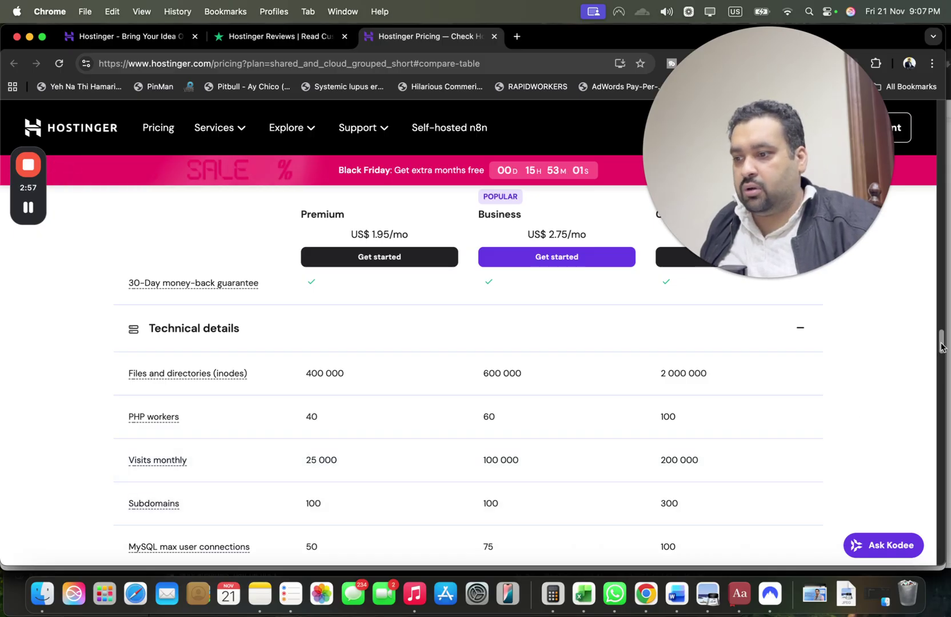
pyautogui.moveTo(940, 345); pyautogui.dragTo(946, 153)
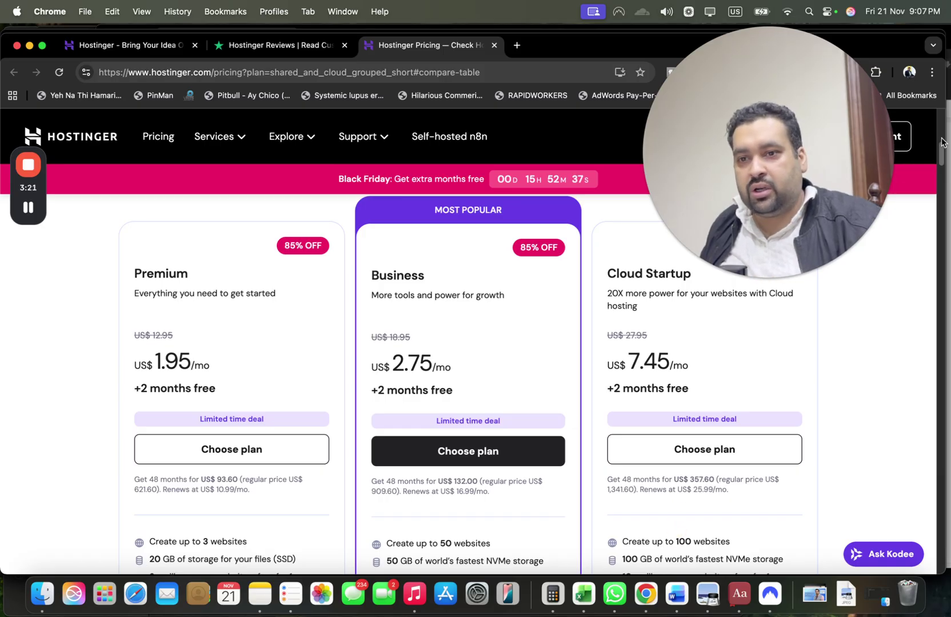
pyautogui.moveTo(942, 141); pyautogui.dragTo(939, 157)
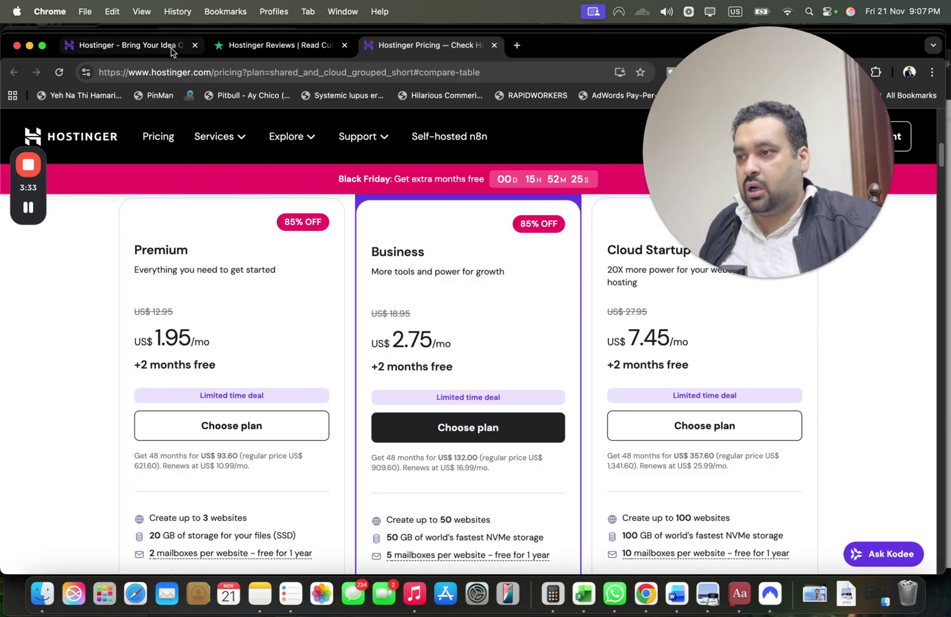
# Return to the homepage tab and scroll to the 'Not sure which plan to choose?' section
pyautogui.click(171, 50)
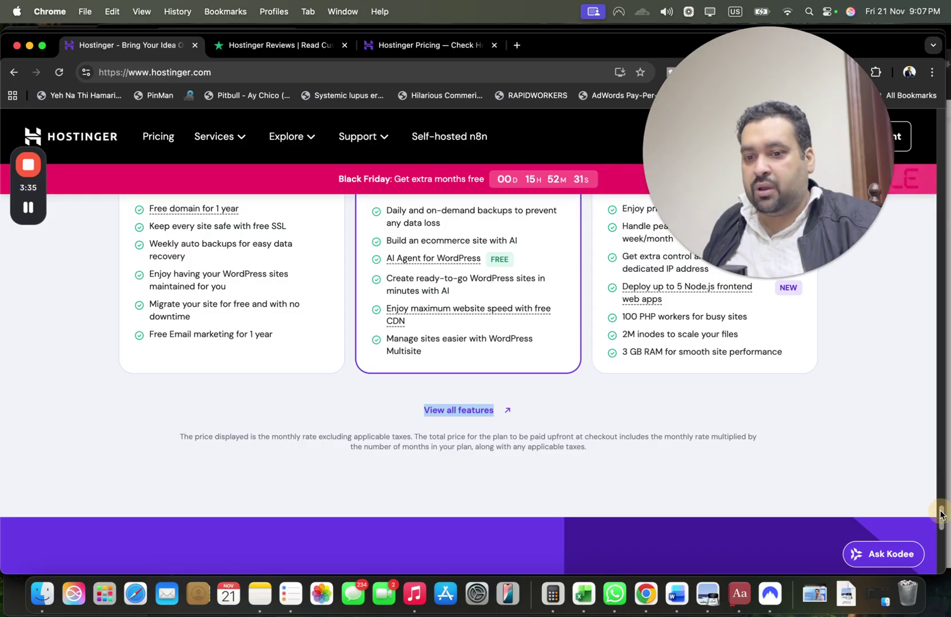
pyautogui.moveTo(941, 514); pyautogui.dragTo(941, 535)
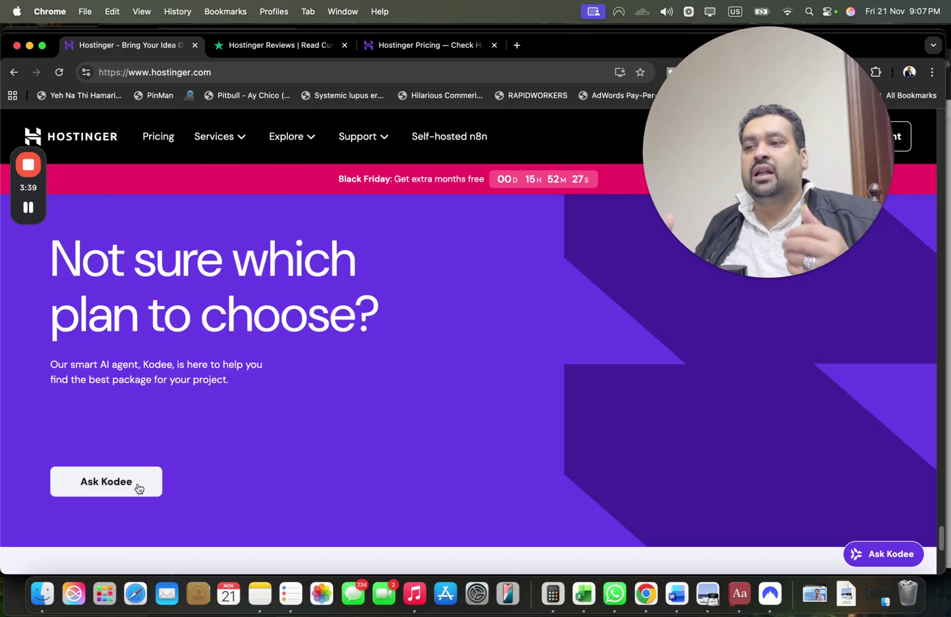
pyautogui.moveTo(724, 118); pyautogui.dragTo(716, 341)
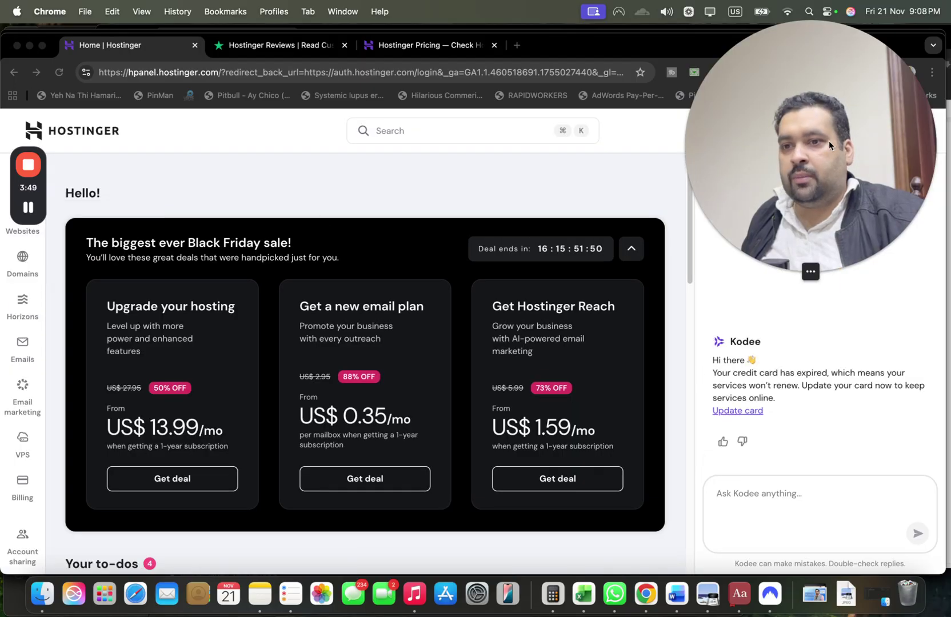
# Hide the Kodee chat panel and browse the Websites and Domains sections
pyautogui.moveTo(810, 149); pyautogui.dragTo(586, 223)
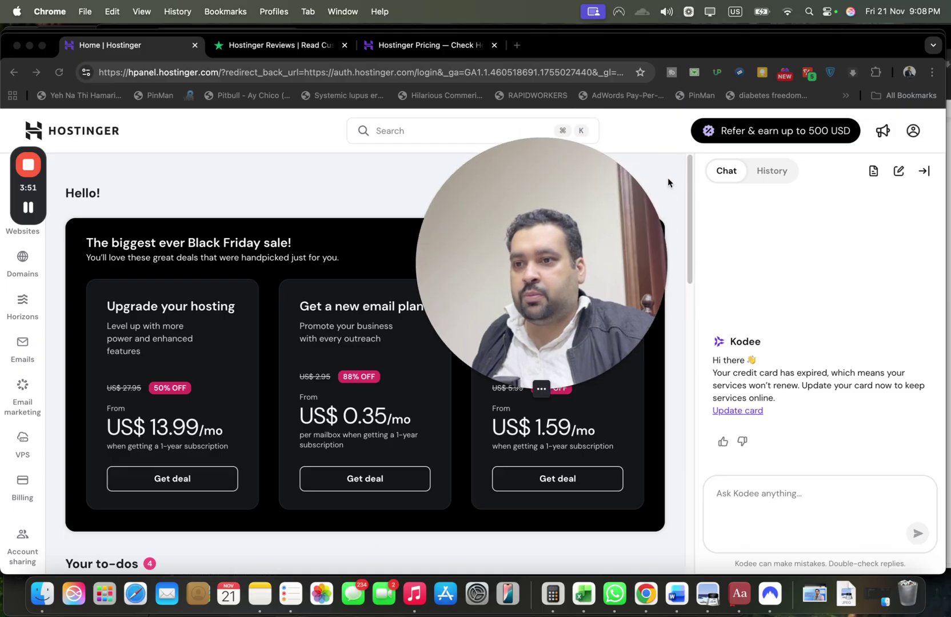
pyautogui.click(924, 170)
pyautogui.moveTo(940, 178); pyautogui.dragTo(937, 207)
pyautogui.scroll(-5, 922, 223)
pyautogui.scroll(-3, 912, 264)
pyautogui.scroll(2, 912, 245)
pyautogui.scroll(-4, 911, 246)
pyautogui.scroll(-5, 899, 277)
pyautogui.scroll(-4, 877, 335)
pyautogui.scroll(-2, 862, 365)
pyautogui.scroll(2, 869, 350)
pyautogui.scroll(4, 873, 342)
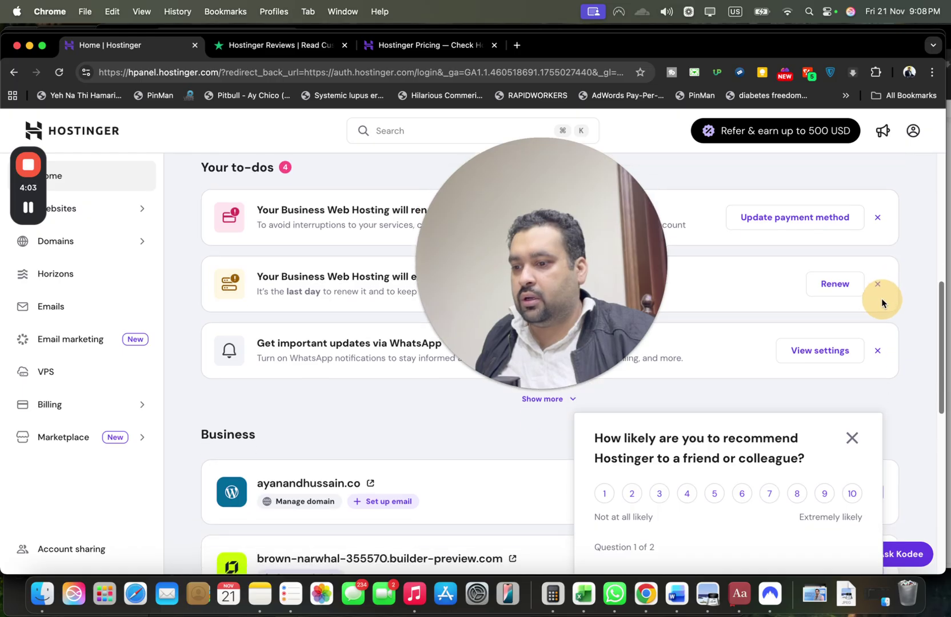
pyautogui.scroll(2, 887, 295)
pyautogui.scroll(1, 887, 295)
pyautogui.click(107, 211)
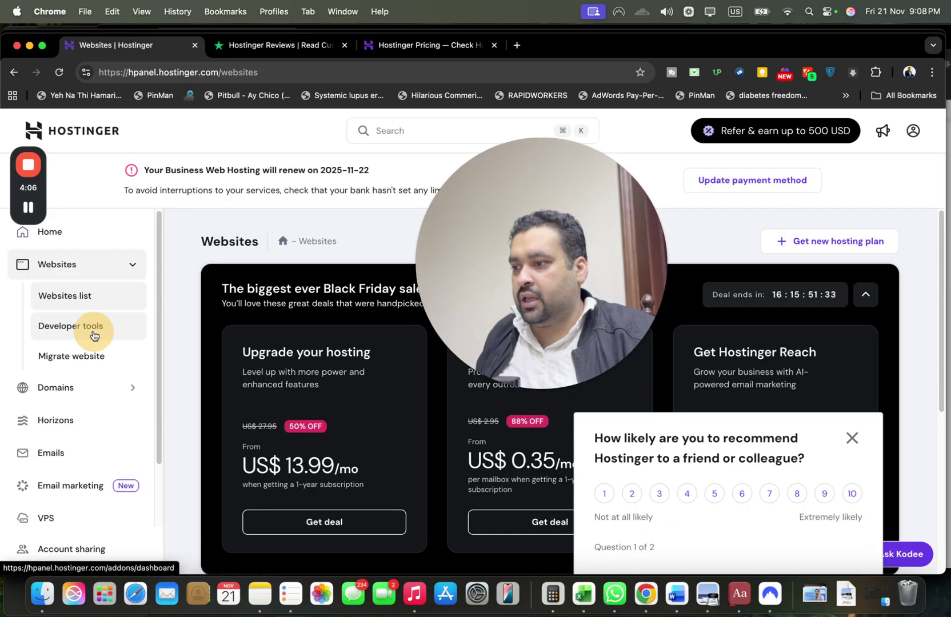
pyautogui.click(93, 331)
pyautogui.click(81, 387)
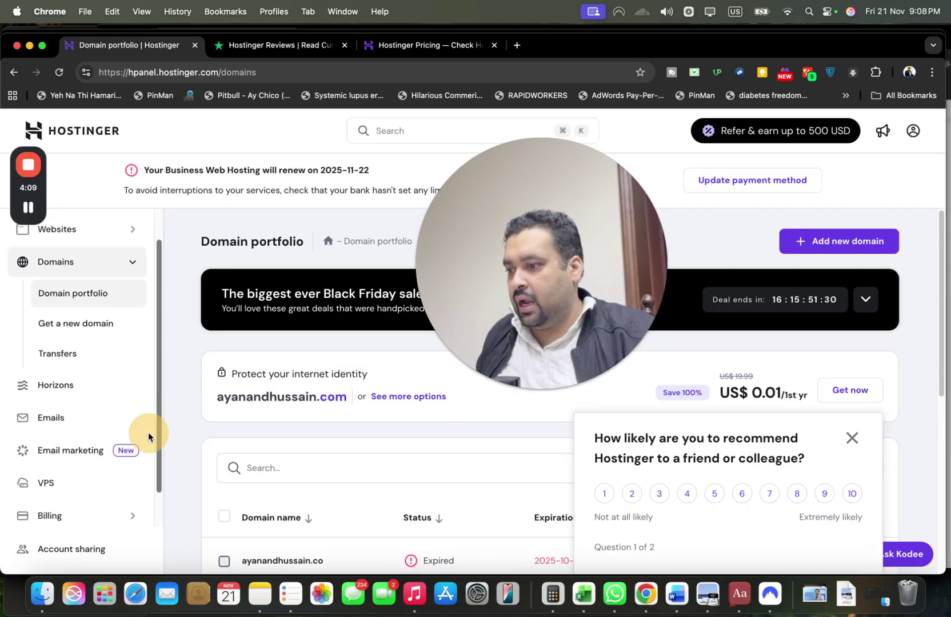
pyautogui.scroll(-2, 149, 432)
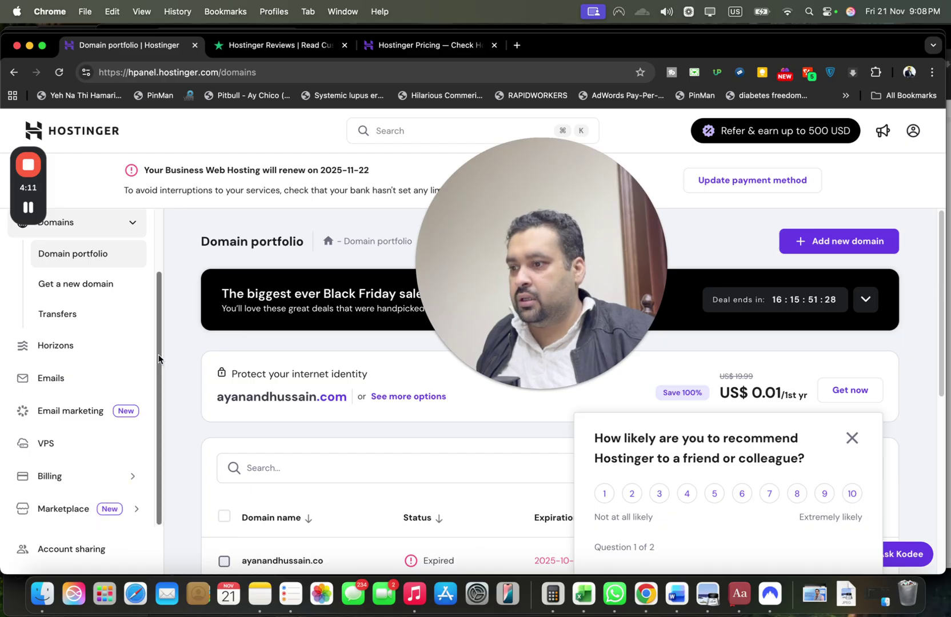
pyautogui.scroll(2, 158, 335)
# Dismiss the Update payment method to-do and open the aliraza.co website dashboard
pyautogui.click(100, 267)
pyautogui.moveTo(944, 235)
pyautogui.mouseDown()
pyautogui.moveTo(944, 246)
pyautogui.moveTo(943, 223)
pyautogui.mouseUp()
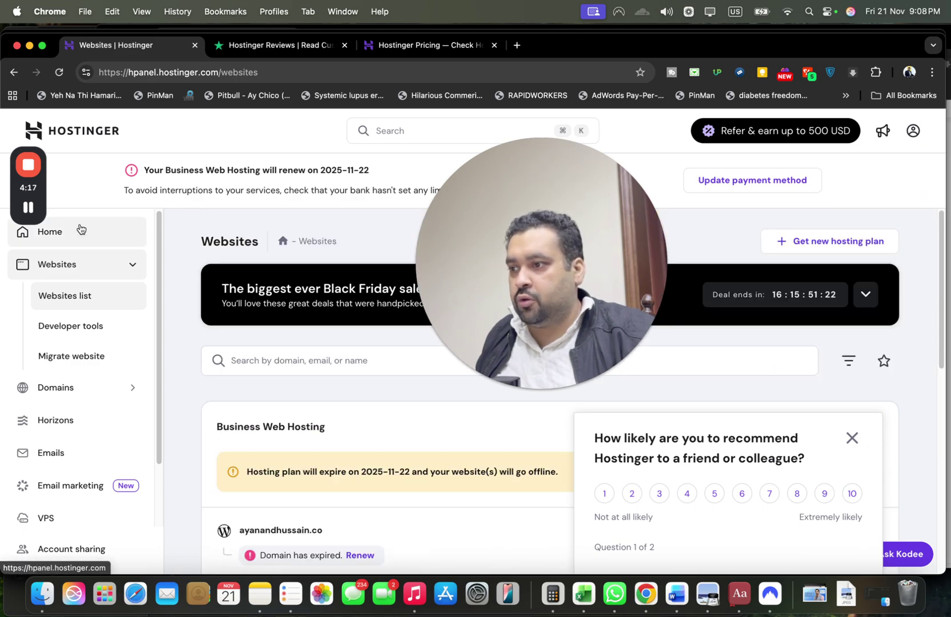
pyautogui.click(80, 229)
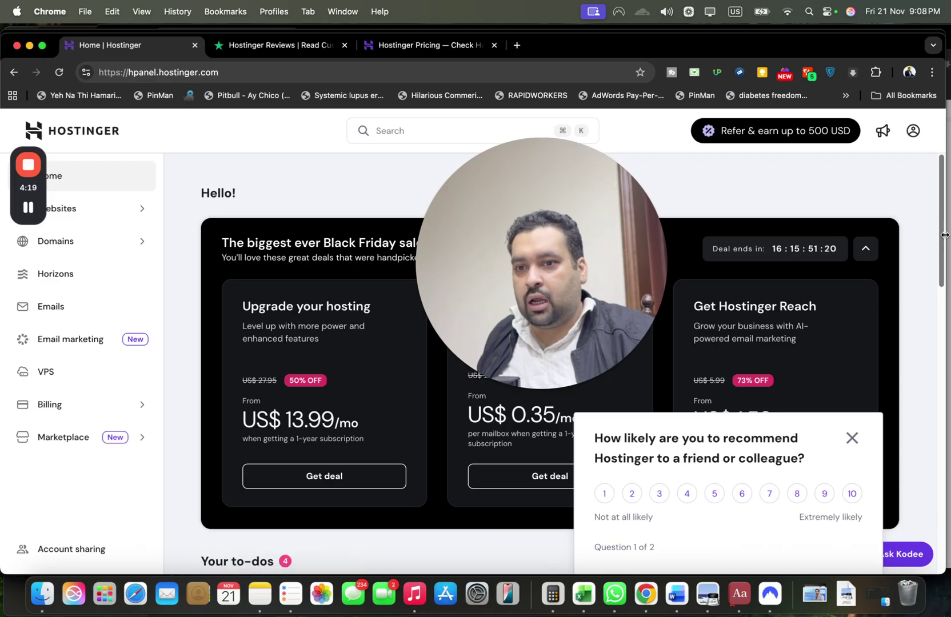
pyautogui.scroll(-8, 922, 320)
pyautogui.scroll(3, 891, 331)
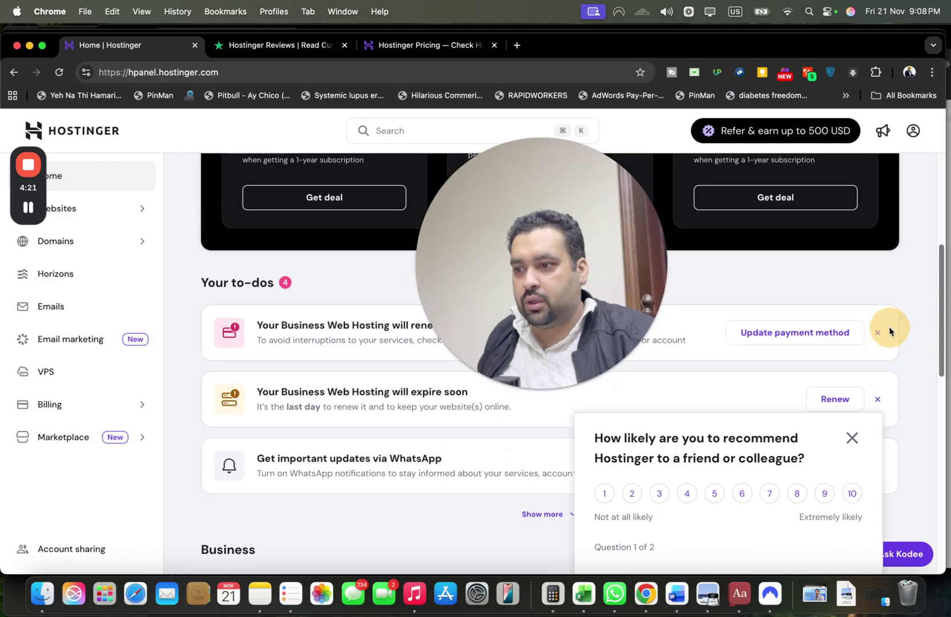
pyautogui.scroll(-1, 891, 331)
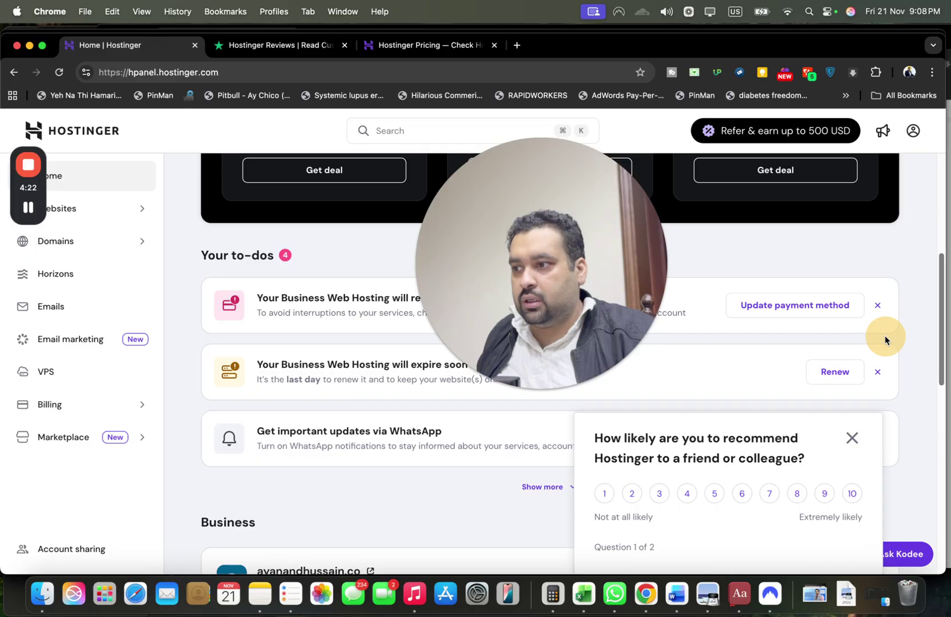
pyautogui.click(877, 306)
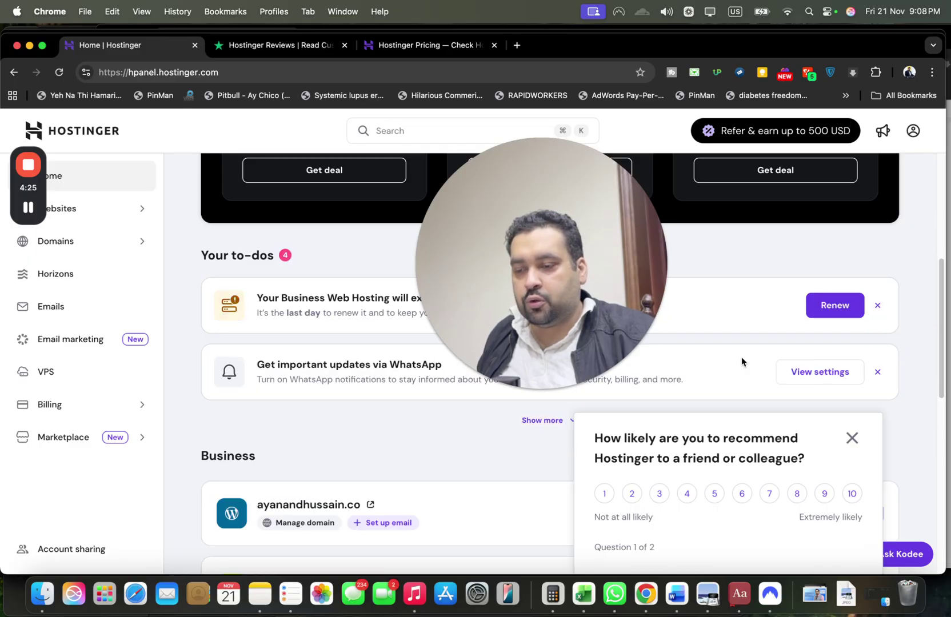
pyautogui.click(142, 208)
pyautogui.click(97, 252)
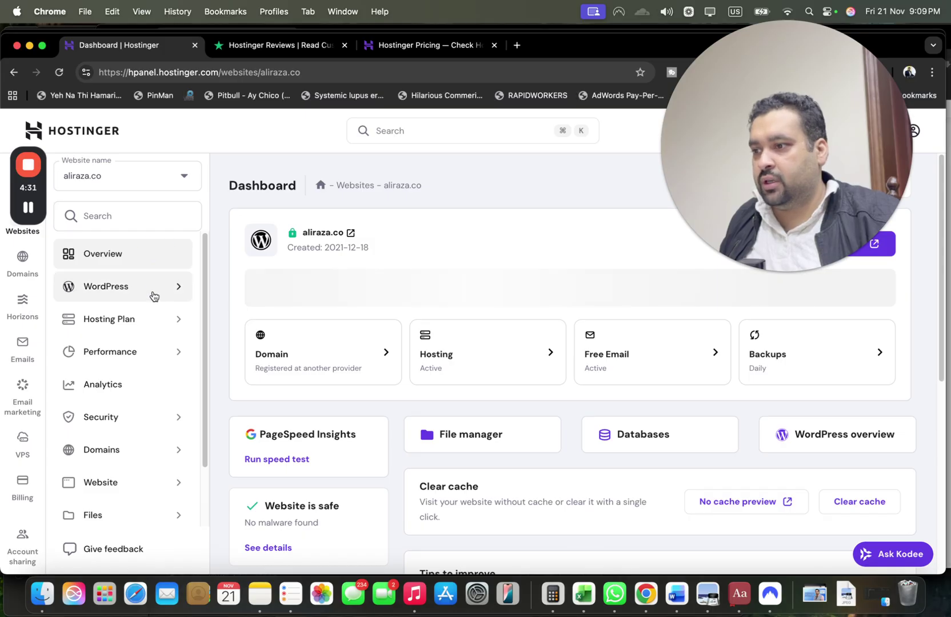
pyautogui.moveTo(203, 355); pyautogui.dragTo(192, 422)
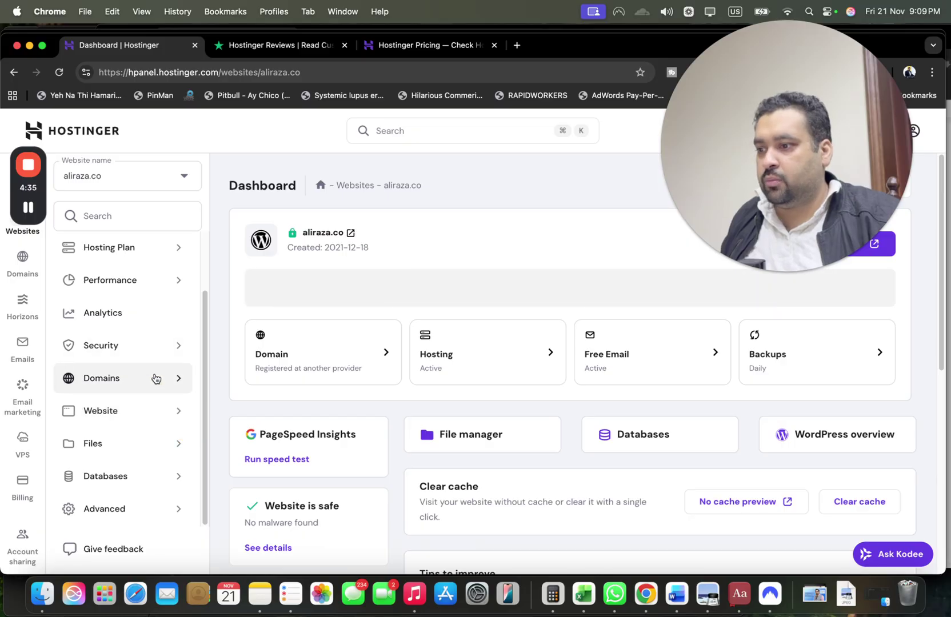
# Expand Files and Website in the sidebar and open Auto Installer, showing three WordPress installs
pyautogui.click(162, 444)
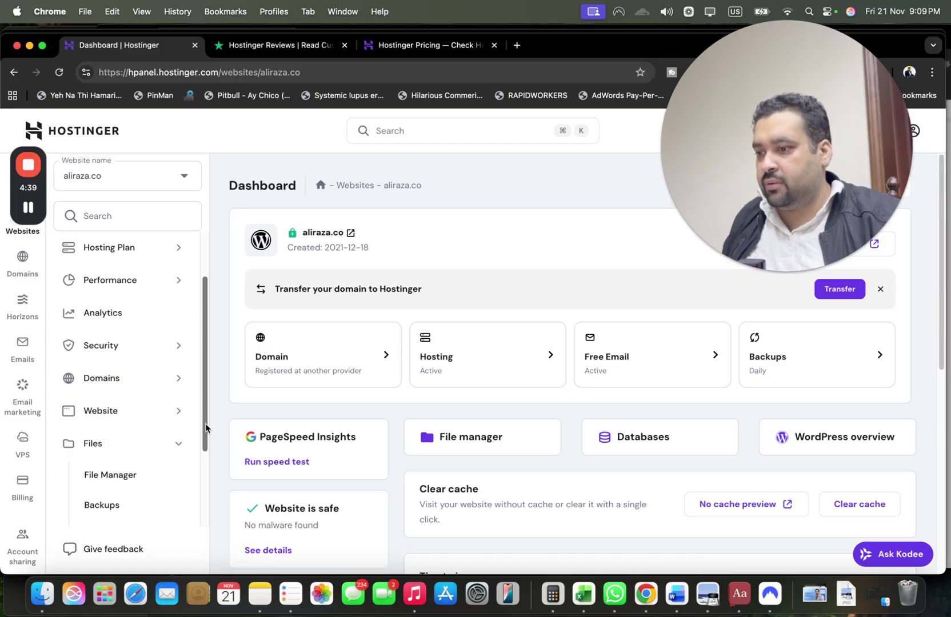
pyautogui.moveTo(206, 428); pyautogui.dragTo(204, 494)
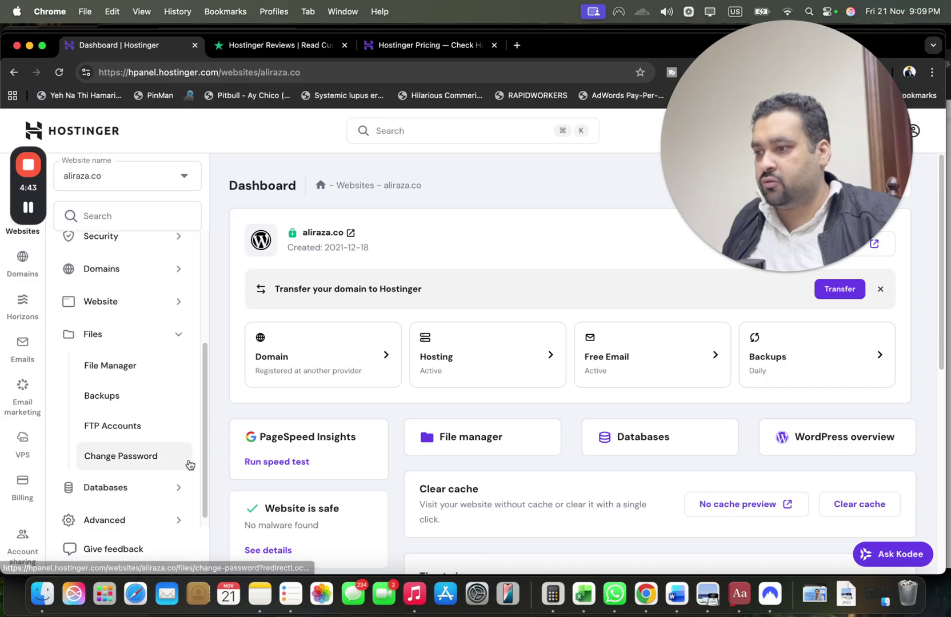
pyautogui.click(178, 302)
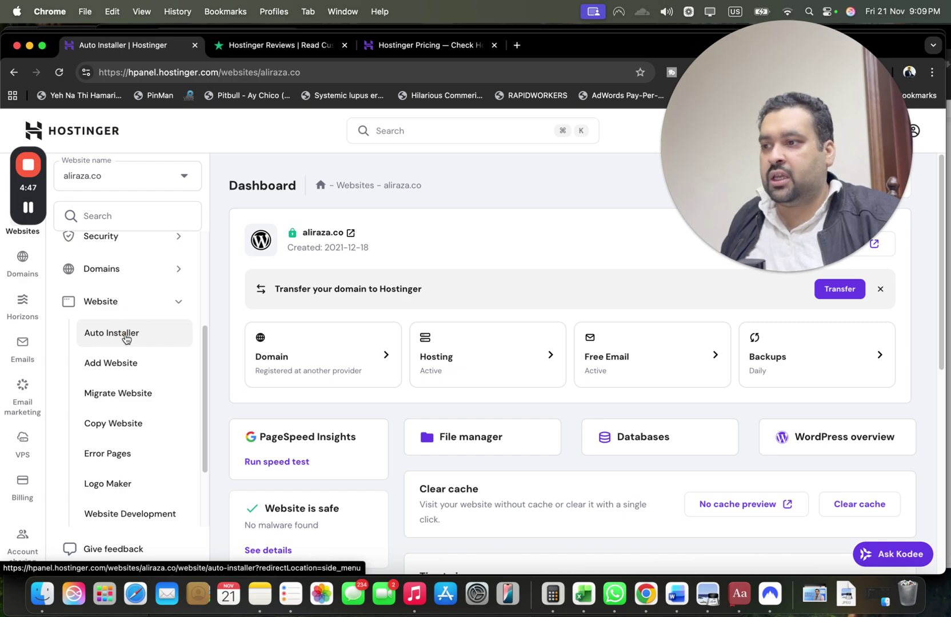
pyautogui.click(170, 331)
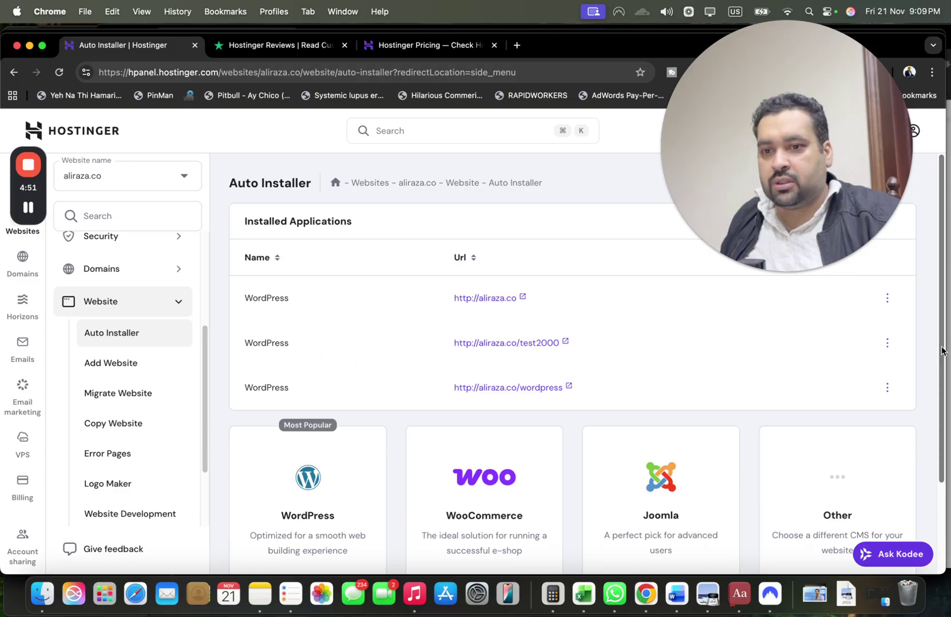
pyautogui.scroll(-3, 942, 350)
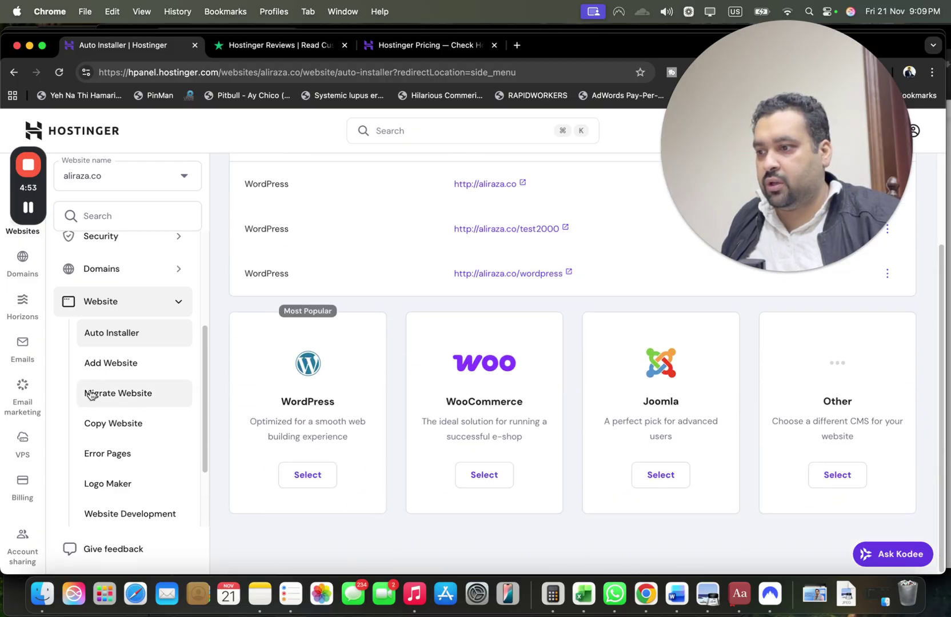
# Try Migrate Website, then go back and leave the onboarding flow
pyautogui.click(114, 366)
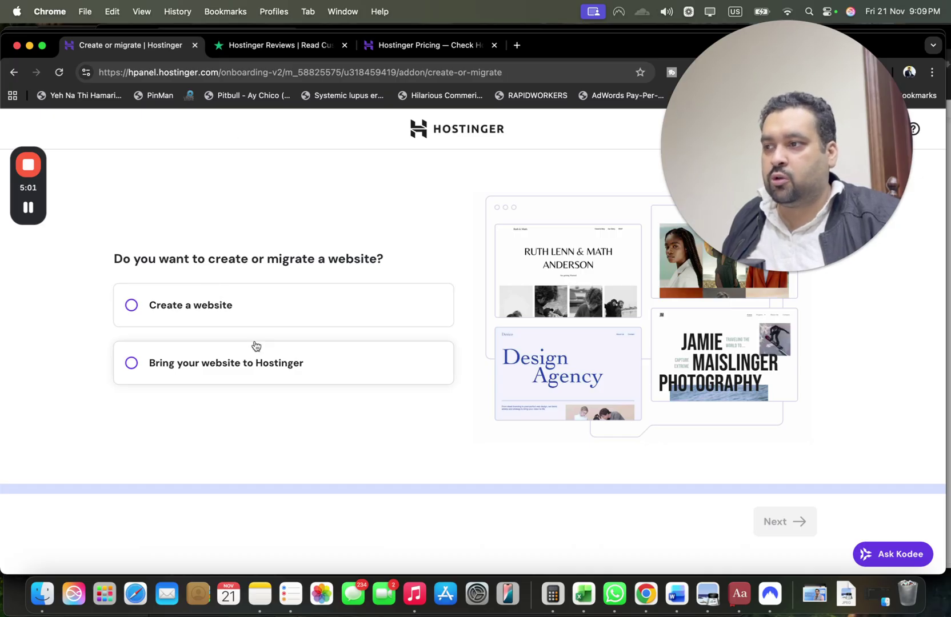
pyautogui.click(15, 72)
pyautogui.click(603, 358)
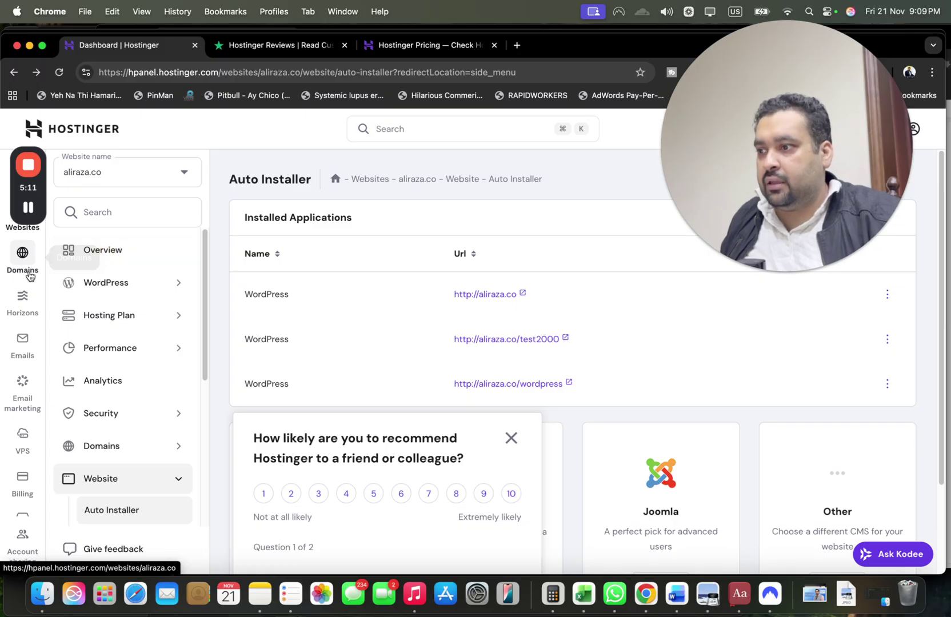
# Go back to the aliraza.co Overview and close the recommend-to-a-friend survey
pyautogui.click(13, 72)
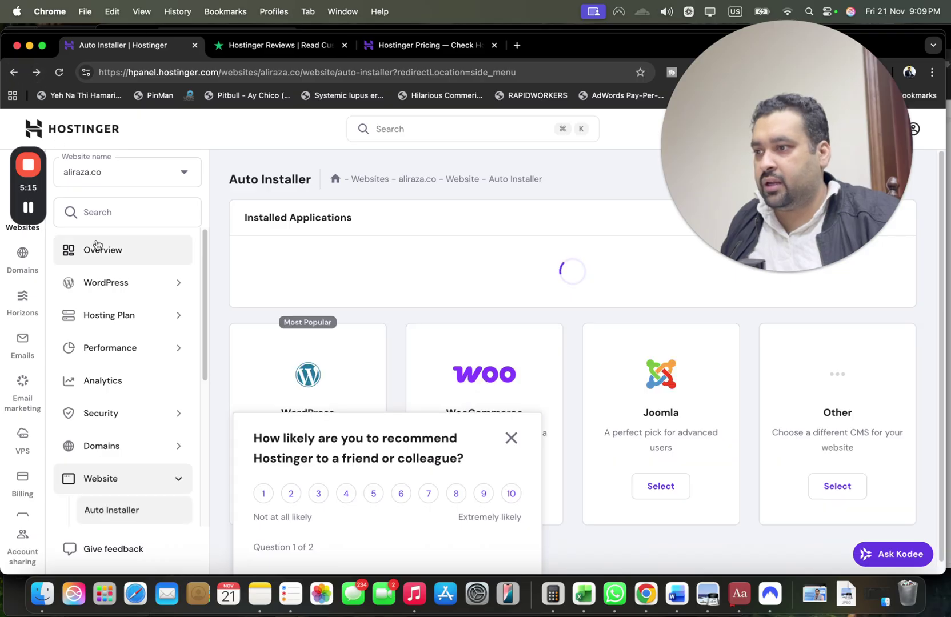
pyautogui.click(102, 250)
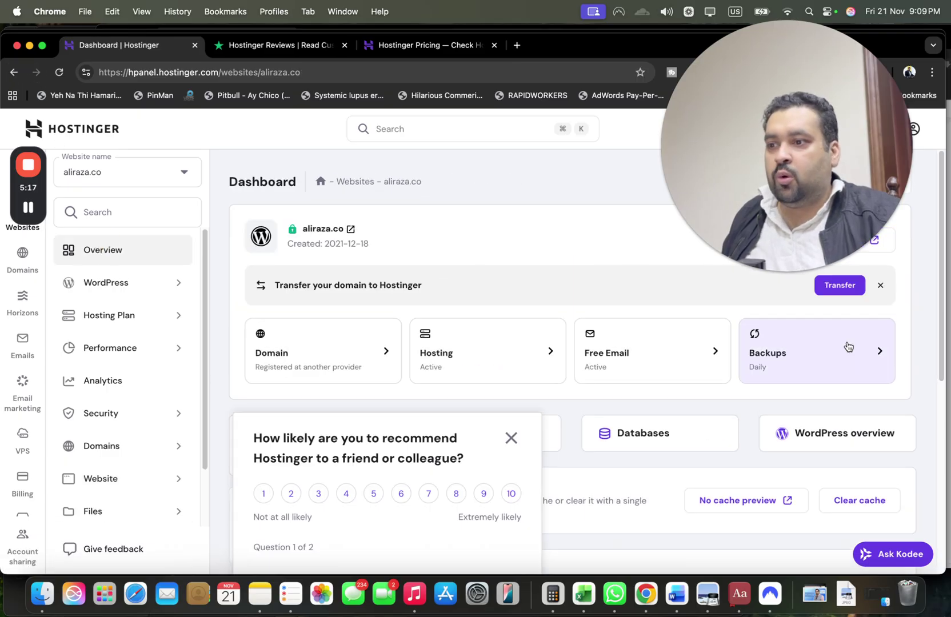
pyautogui.scroll(-5, 892, 372)
pyautogui.scroll(-5, 877, 417)
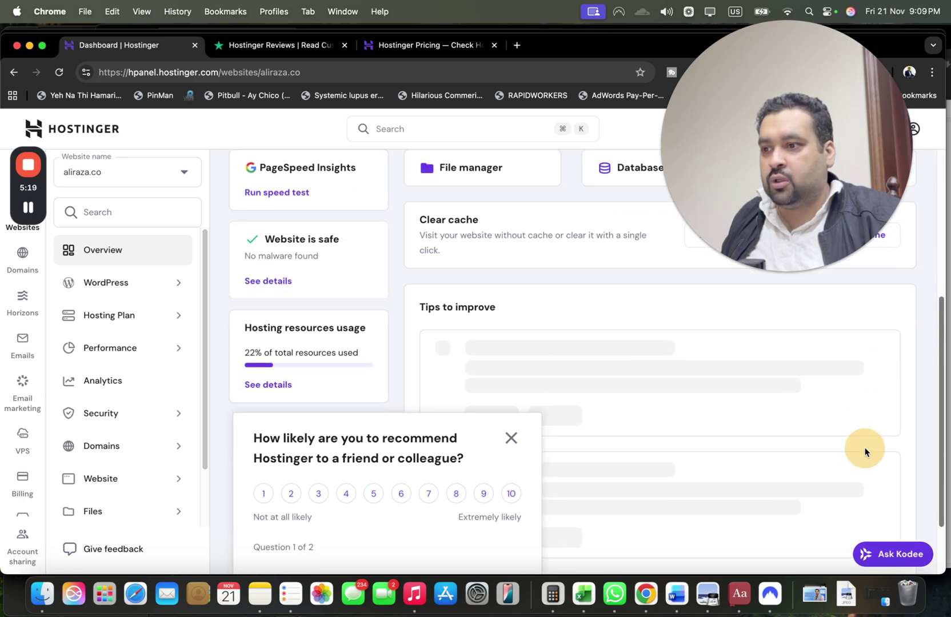
pyautogui.scroll(-2, 866, 451)
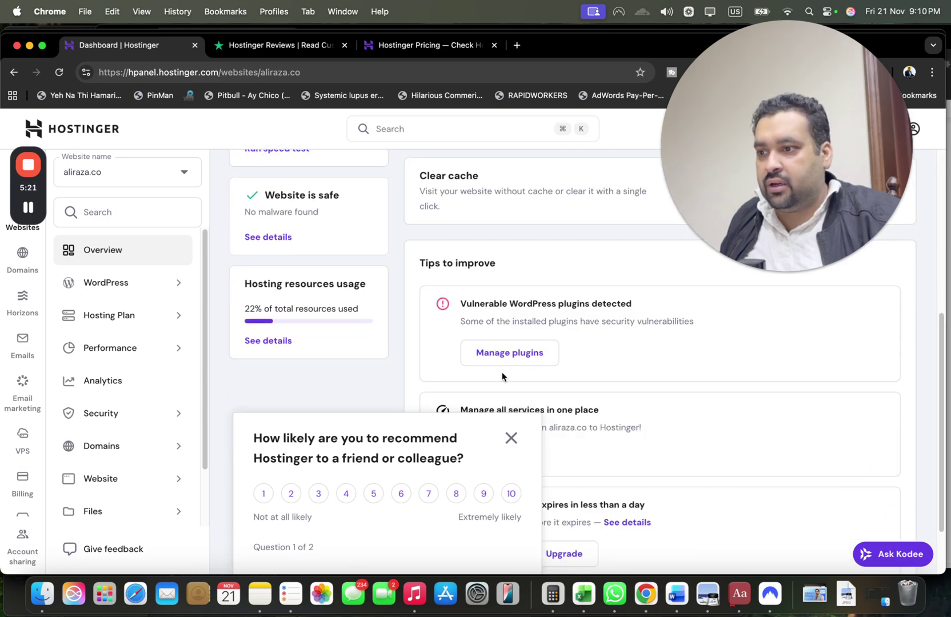
pyautogui.click(513, 442)
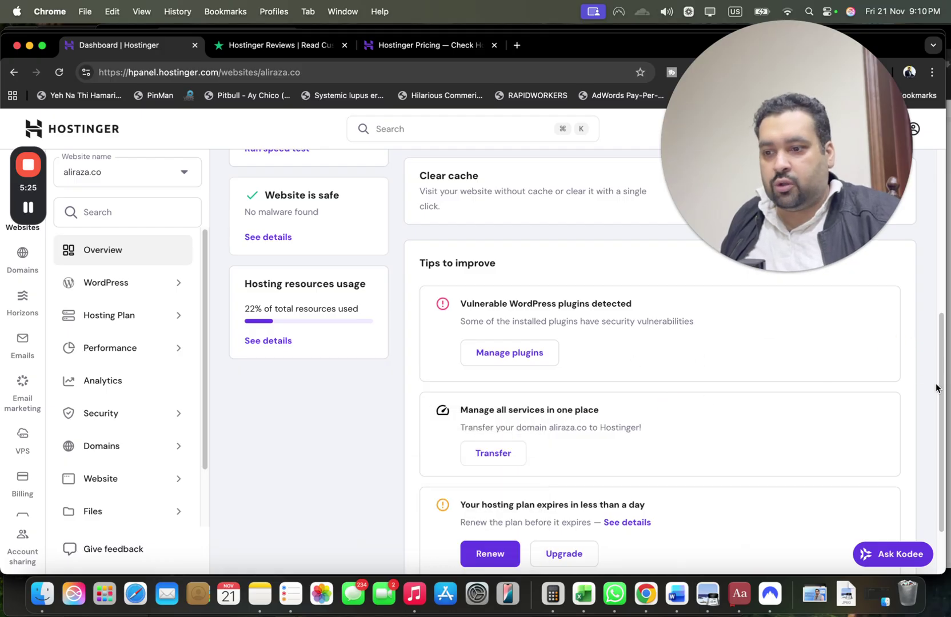
pyautogui.scroll(-2, 929, 408)
pyautogui.moveTo(941, 408); pyautogui.dragTo(942, 204)
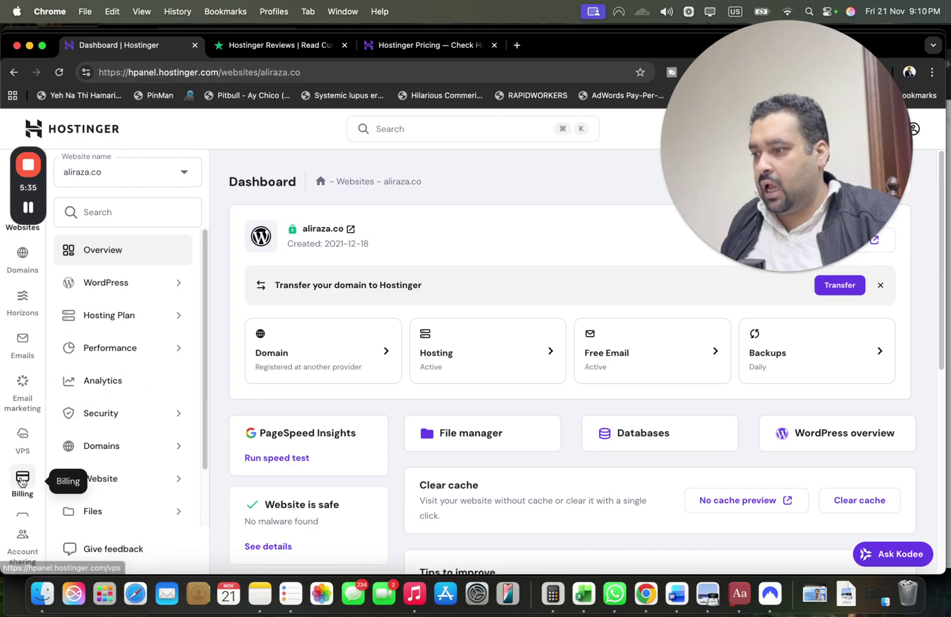
pyautogui.scroll(-3, 202, 447)
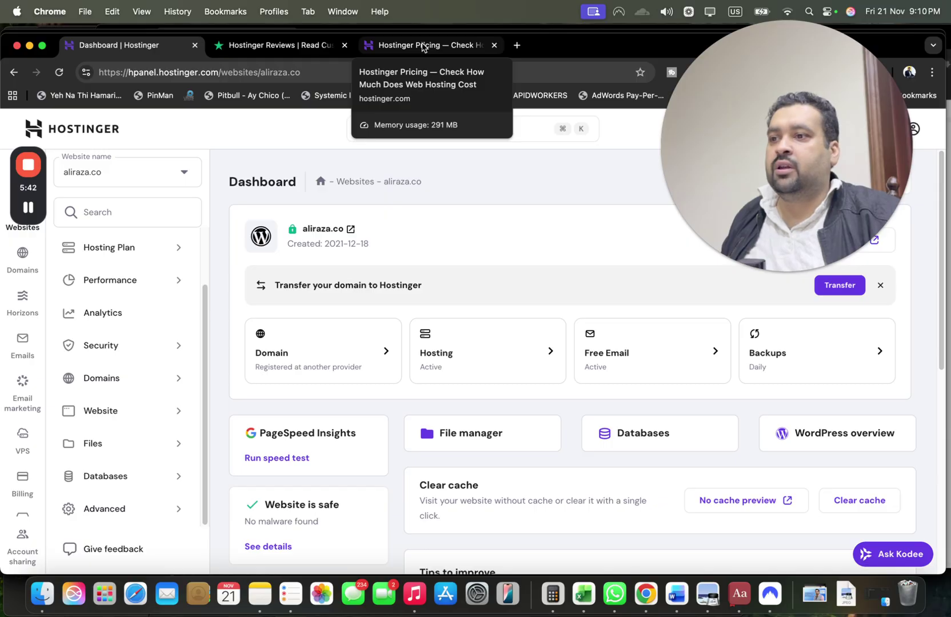
# Choose the Premium plan from the Pricing tab and keep the 48-month period at US$1.95/month
pyautogui.click(421, 46)
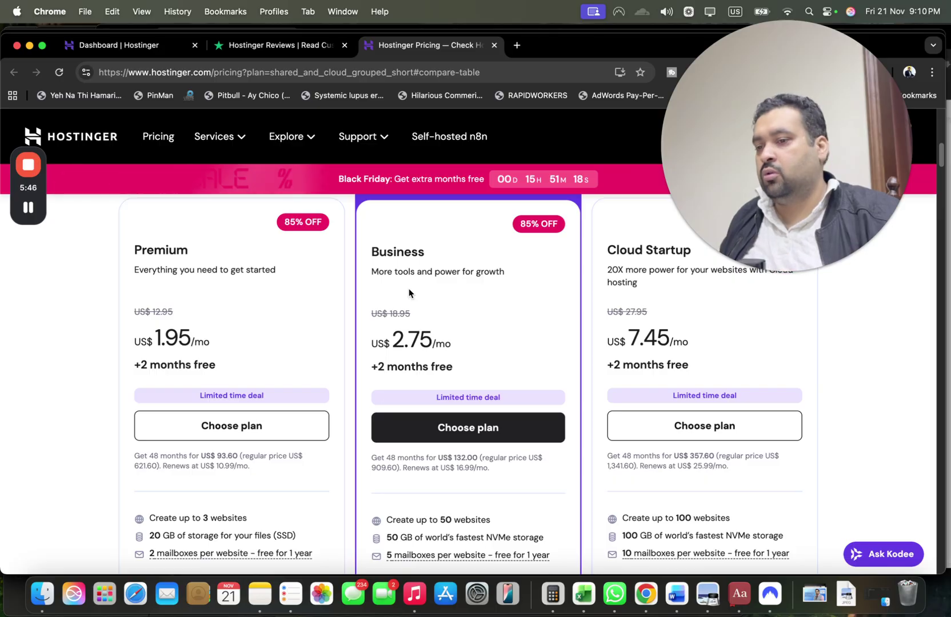
pyautogui.click(262, 435)
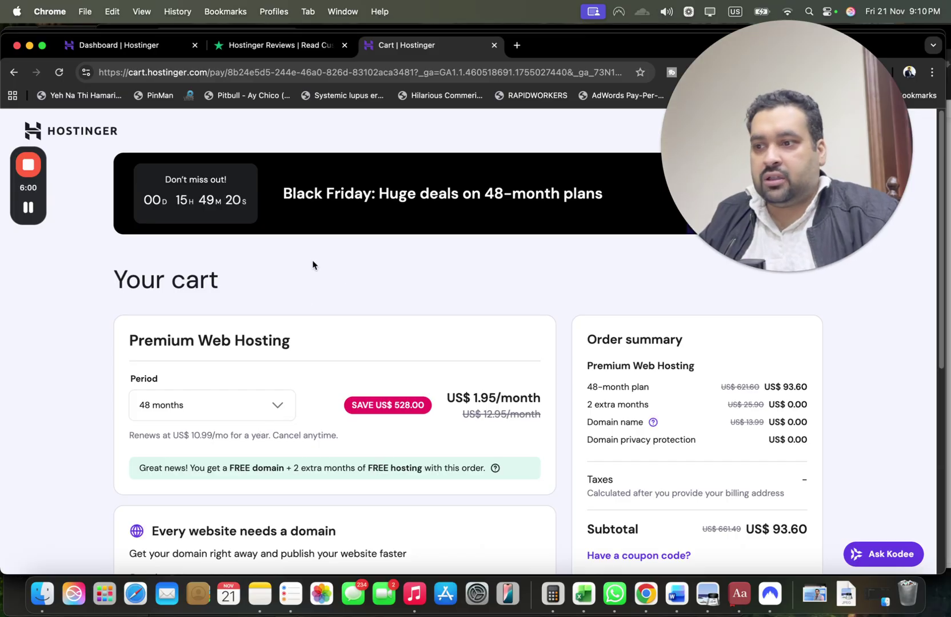
pyautogui.click(193, 406)
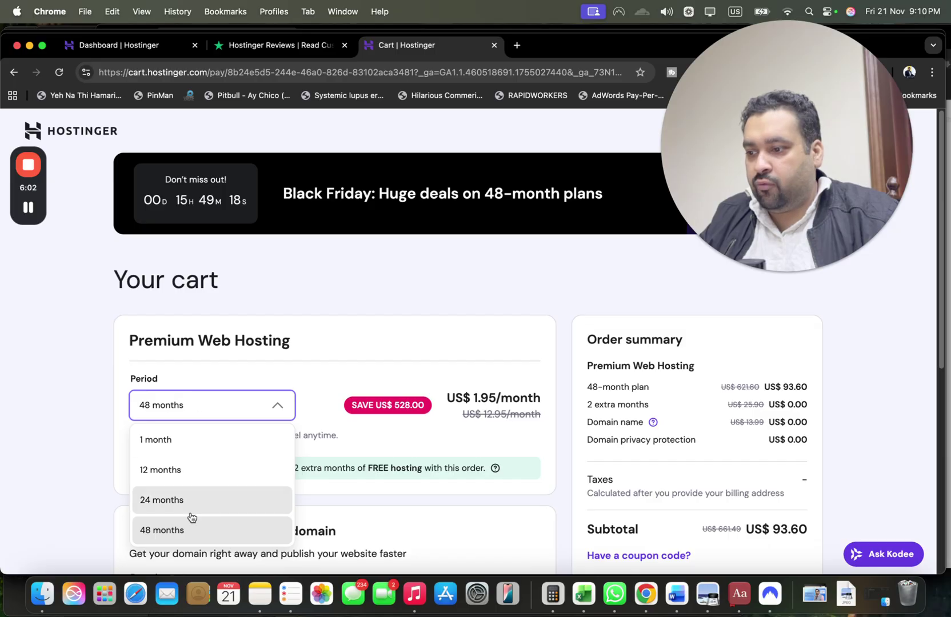
pyautogui.click(429, 434)
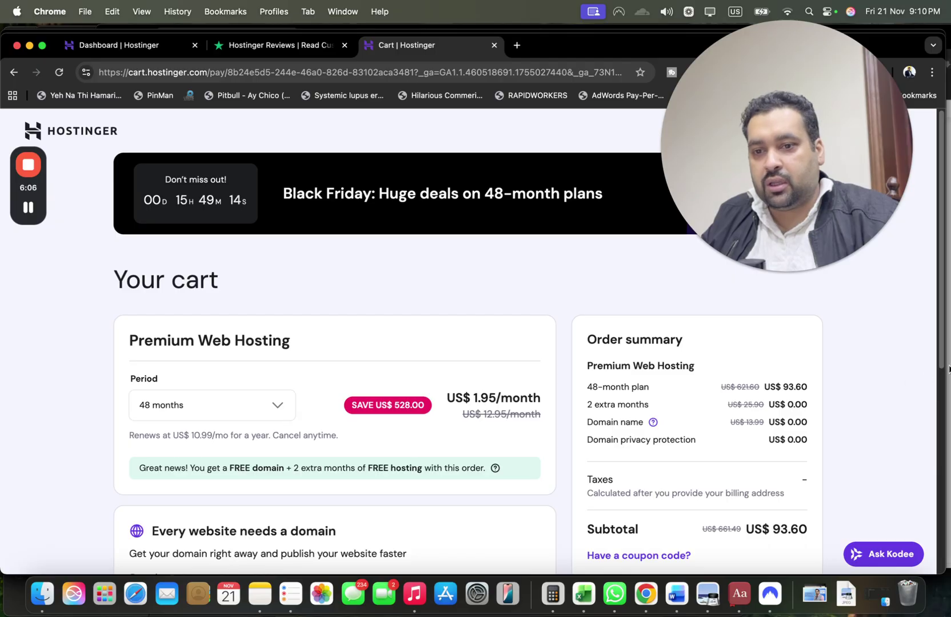
pyautogui.scroll(-5, 881, 474)
pyautogui.scroll(-1, 880, 474)
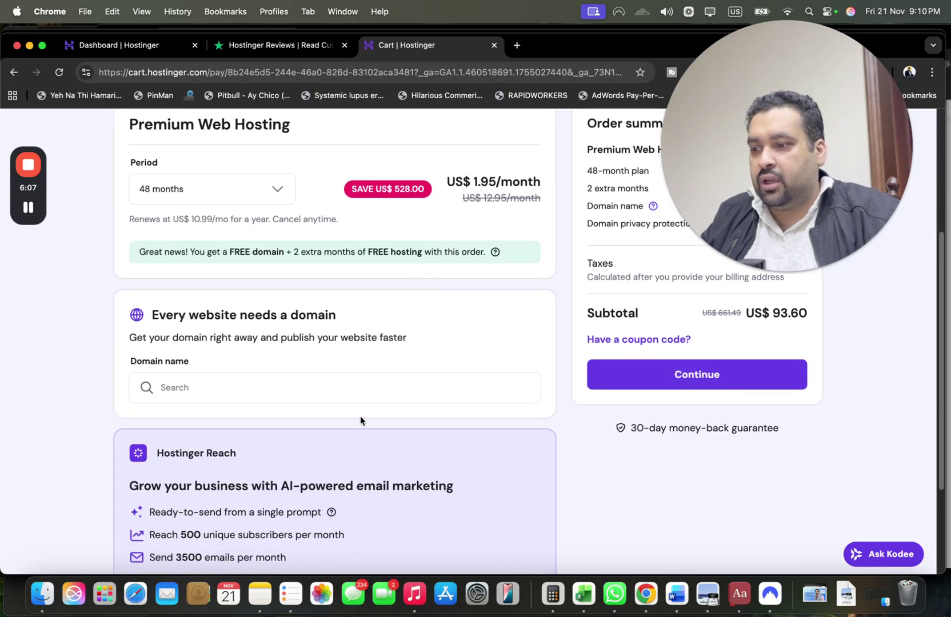
# Search for aabcc11.com, add it, and register it free for 1 year
pyautogui.click(345, 388)
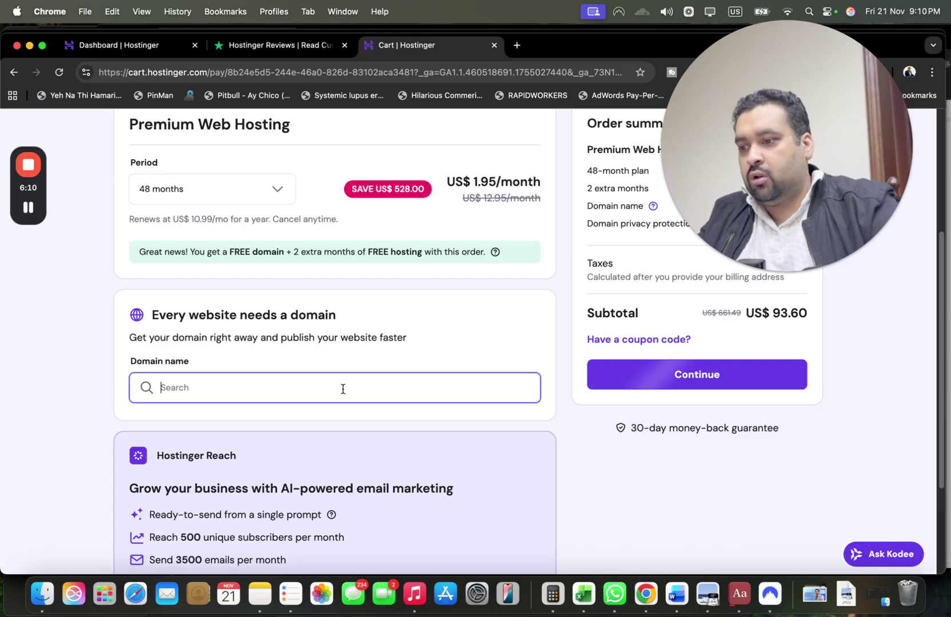
pyautogui.write('aa')
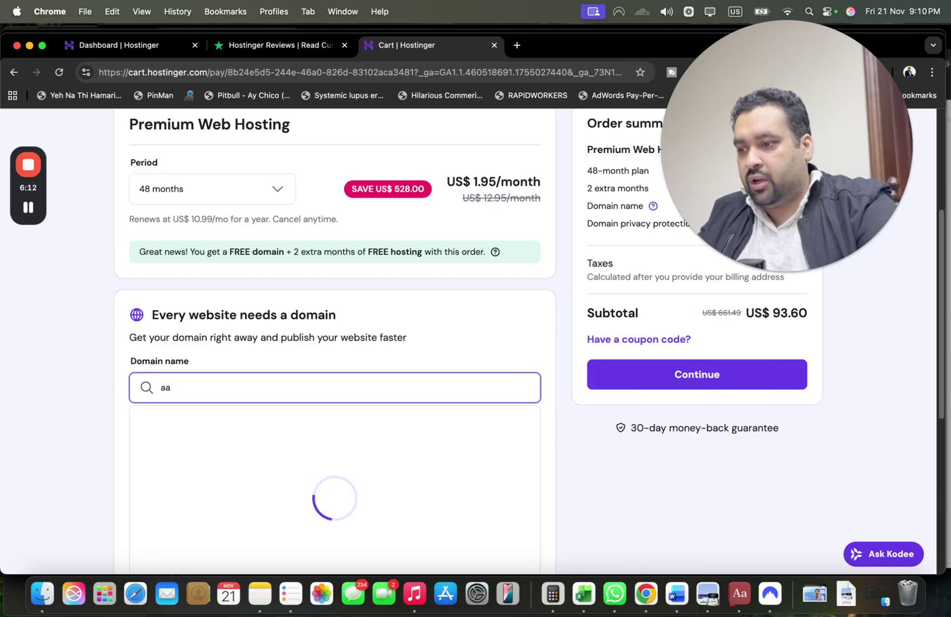
pyautogui.scroll(-5, 335, 372)
pyautogui.write('bcc')
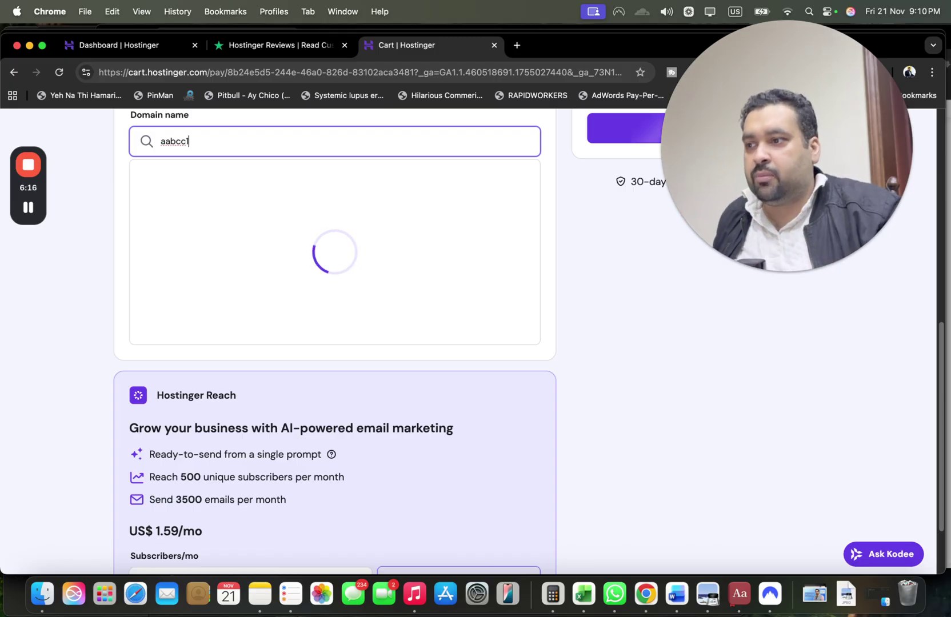
pyautogui.write('1')
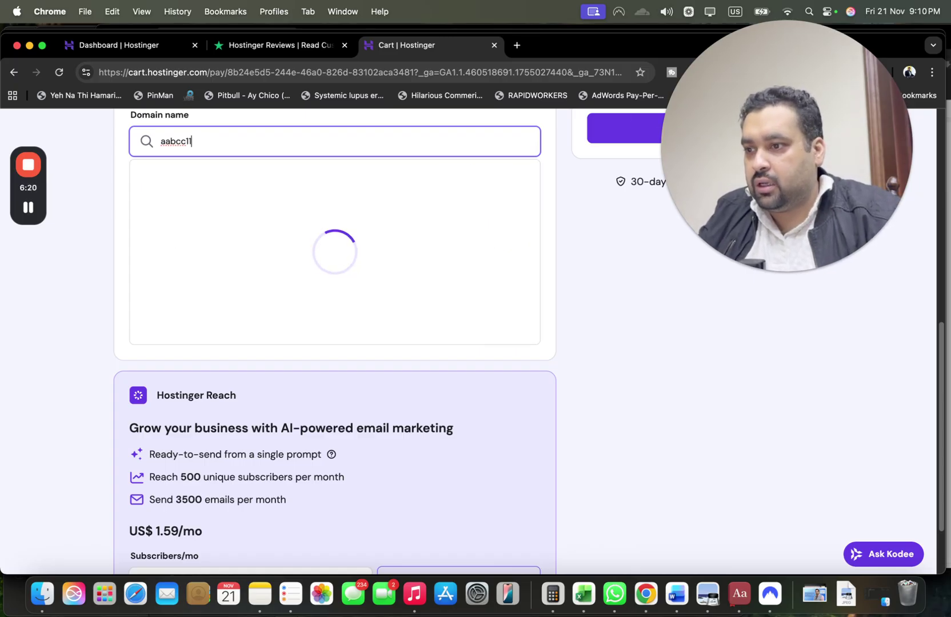
pyautogui.click(289, 176)
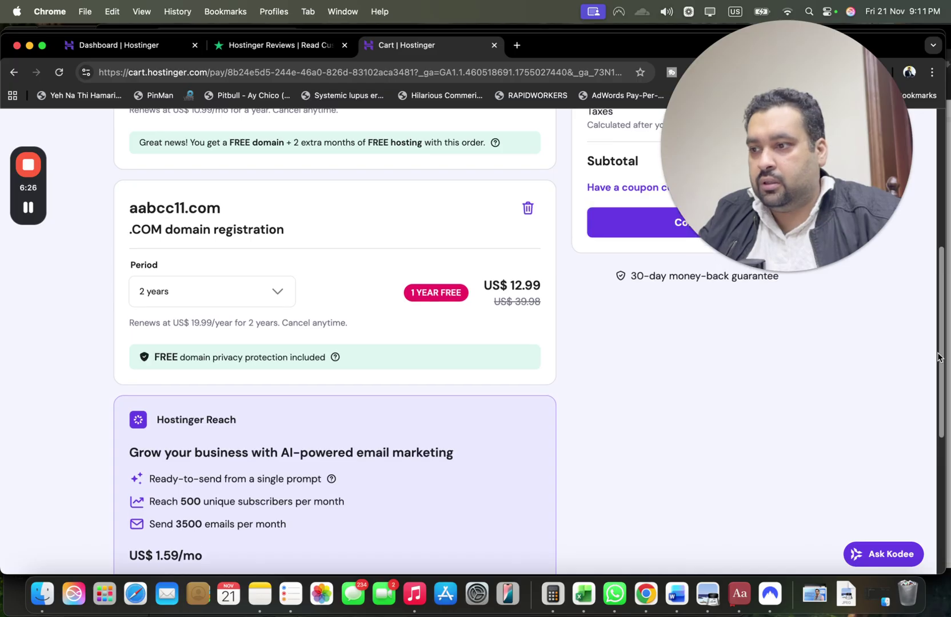
pyautogui.click(204, 292)
pyautogui.click(179, 326)
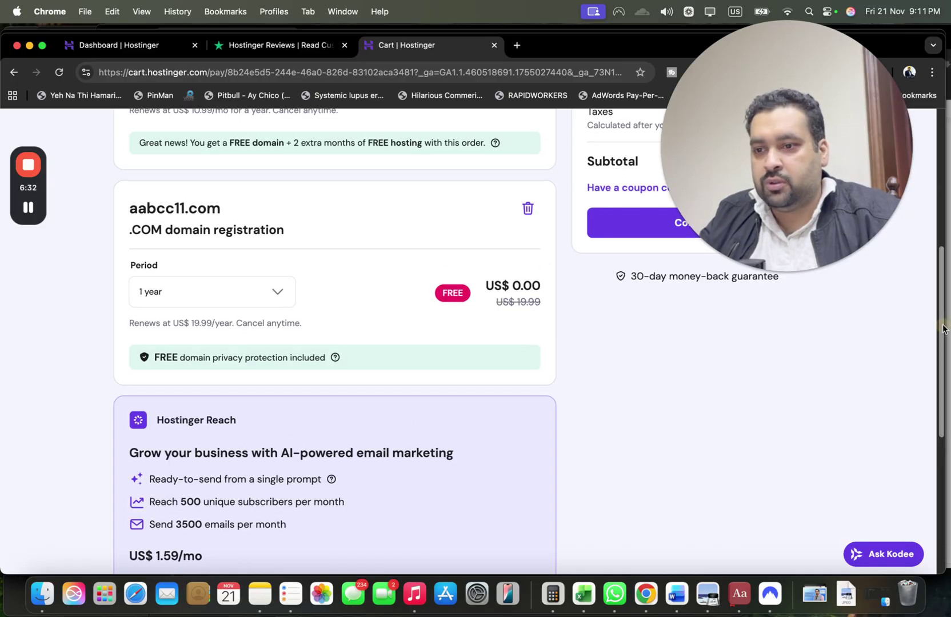
pyautogui.scroll(5, 523, 287)
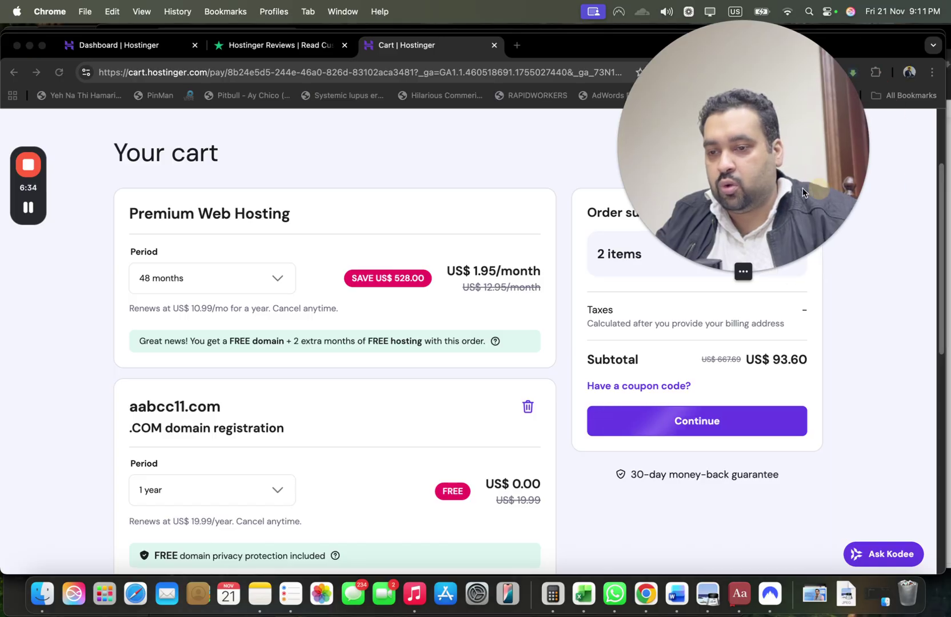
pyautogui.moveTo(788, 149); pyautogui.dragTo(346, 164)
# Expand the order summary and apply the ALIRAZAMARKETING coupon
pyautogui.click(780, 257)
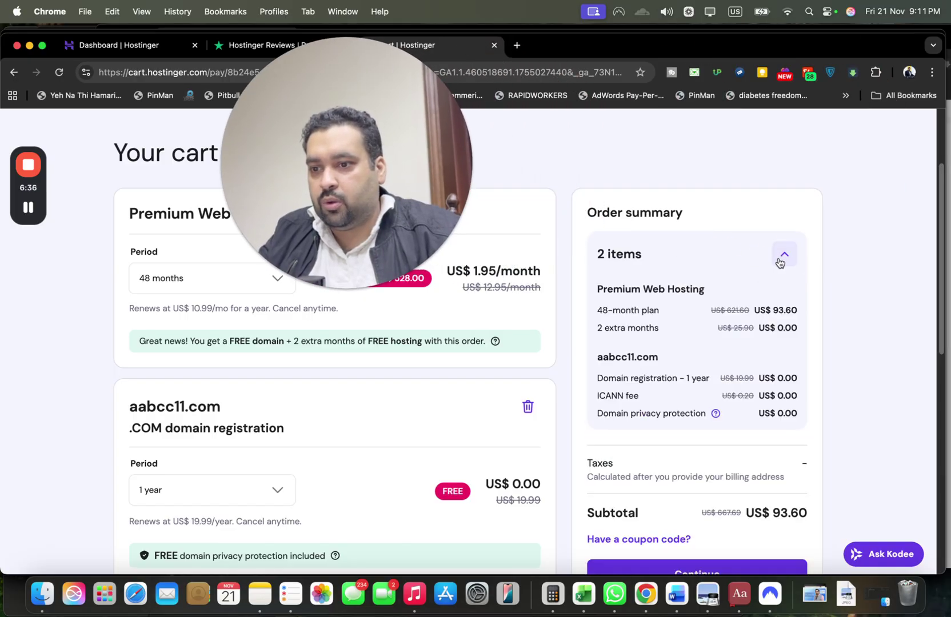
pyautogui.click(636, 539)
pyautogui.scroll(-3, 914, 394)
pyautogui.write('ALIRAZAMARKETING')
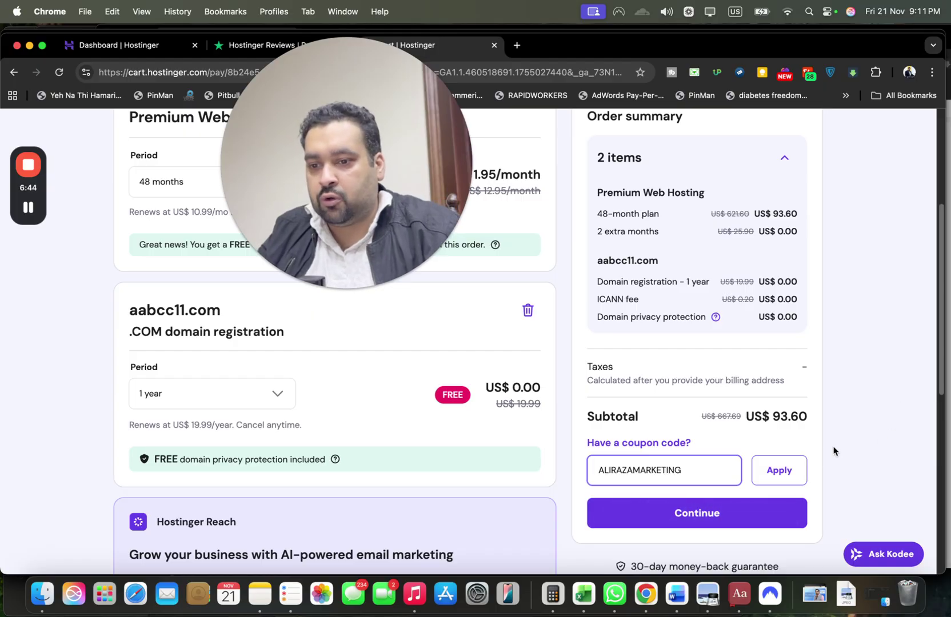
pyautogui.click(780, 470)
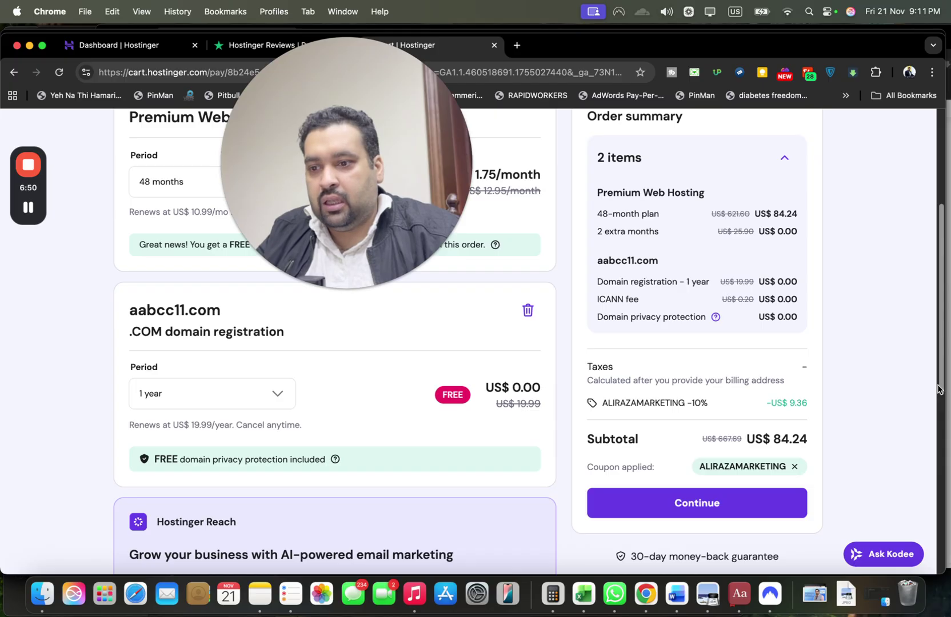
pyautogui.moveTo(939, 389); pyautogui.dragTo(939, 372)
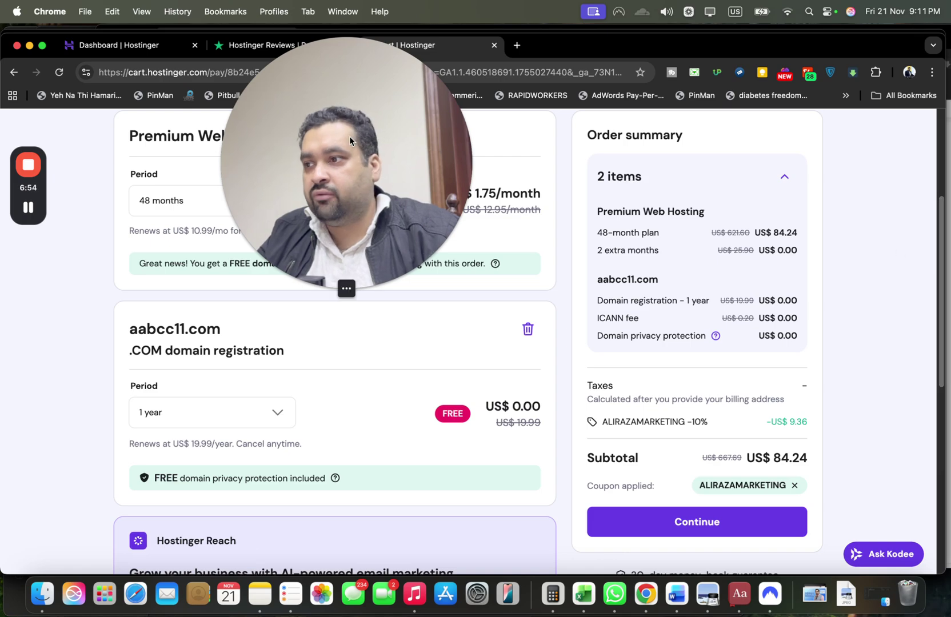
# Replace it with coupon HI10 for 10% off, bringing the subtotal to US$84.24
pyautogui.click(794, 488)
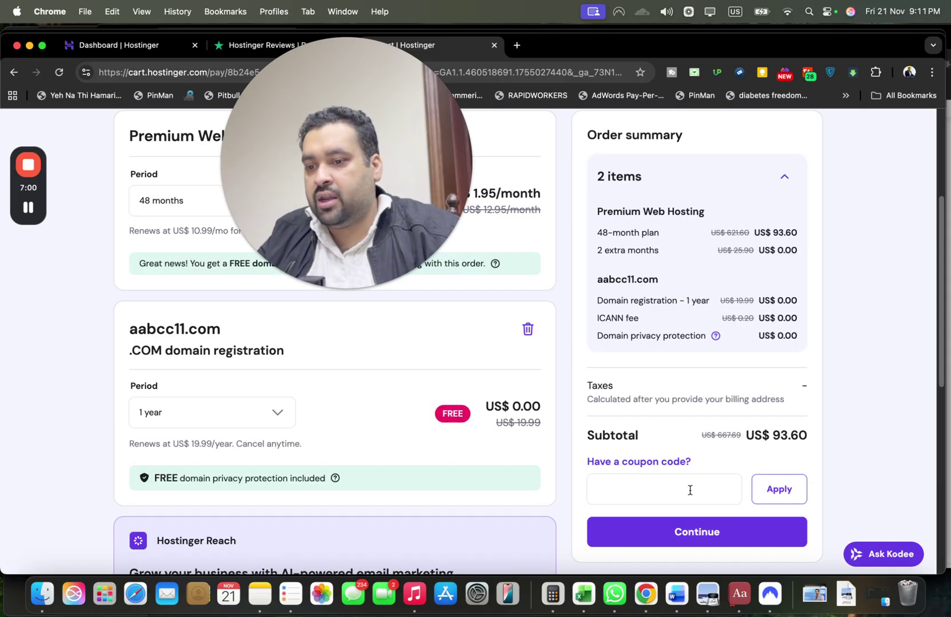
pyautogui.click(690, 489)
pyautogui.write('H110')
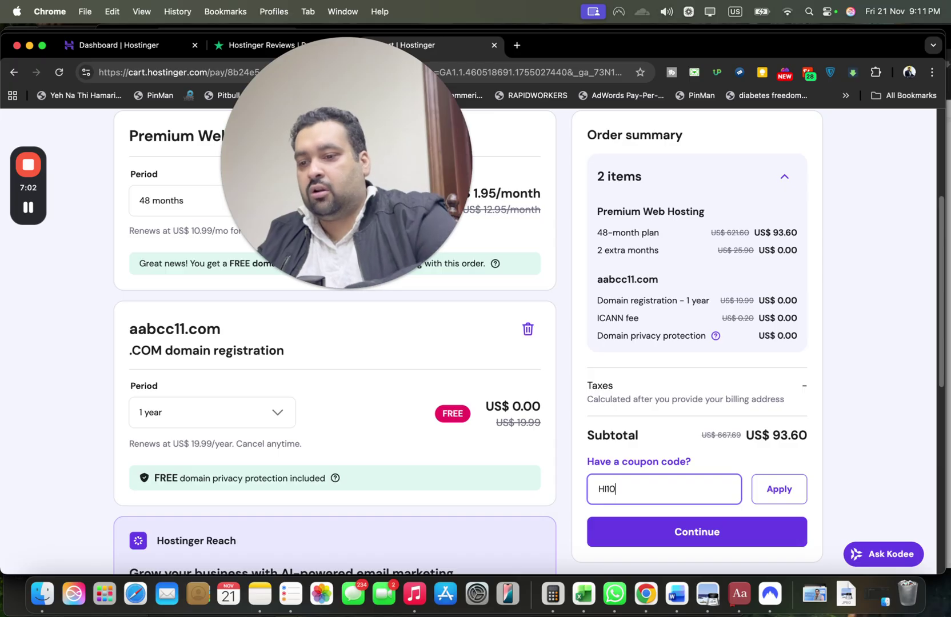
pyautogui.click(778, 489)
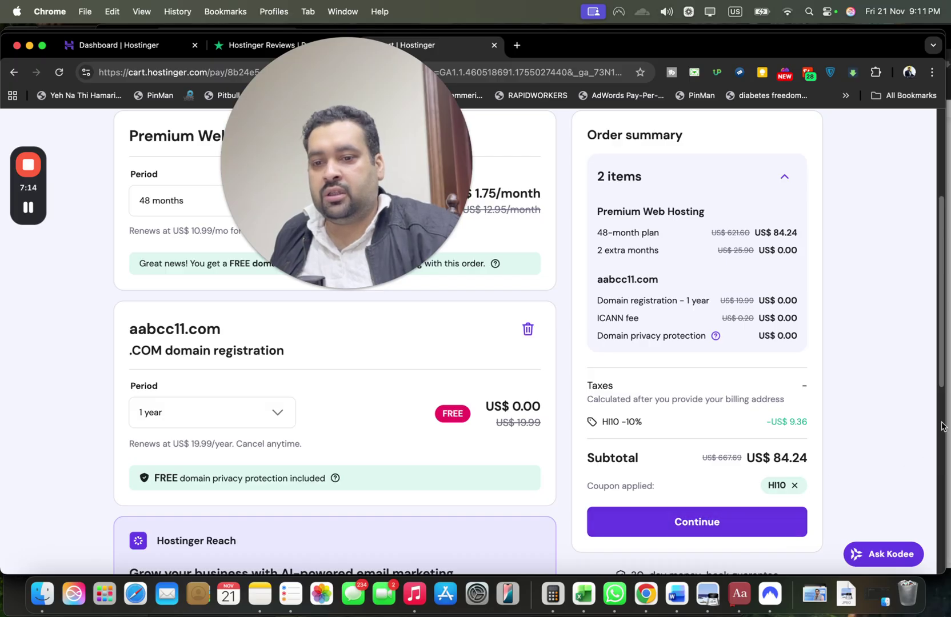
pyautogui.moveTo(942, 372); pyautogui.dragTo(914, 433)
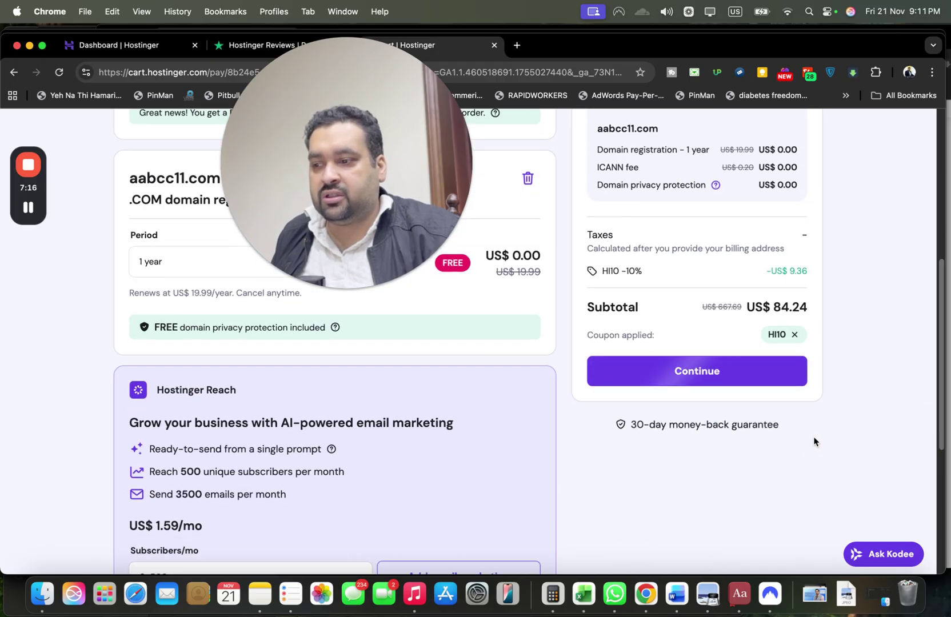
# Continue from the cart and submit the United Arab Emirates billing address, keeping the US$84.24 total
pyautogui.click(674, 376)
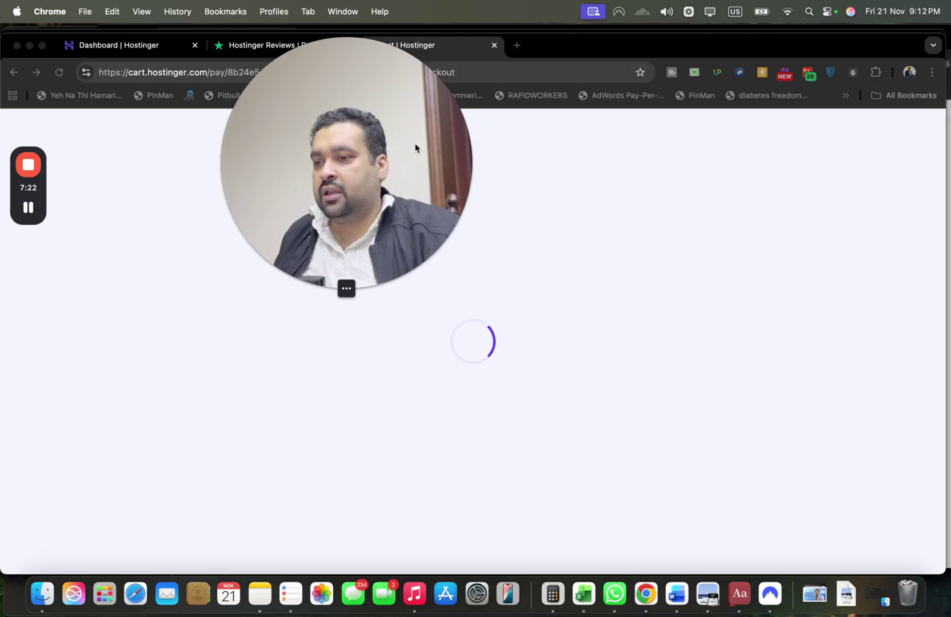
pyautogui.moveTo(414, 143); pyautogui.dragTo(881, 49)
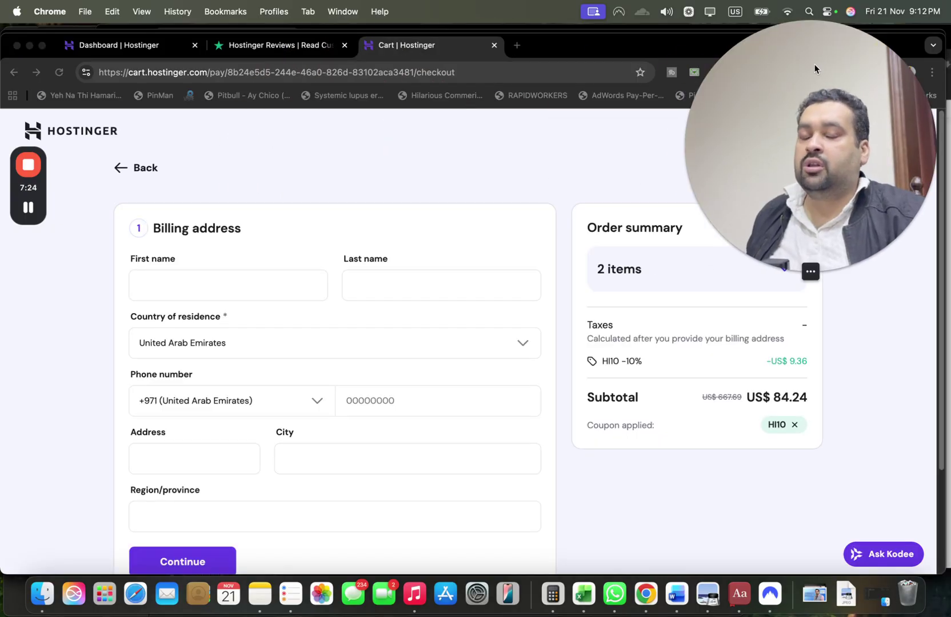
pyautogui.moveTo(793, 104); pyautogui.dragTo(479, 72)
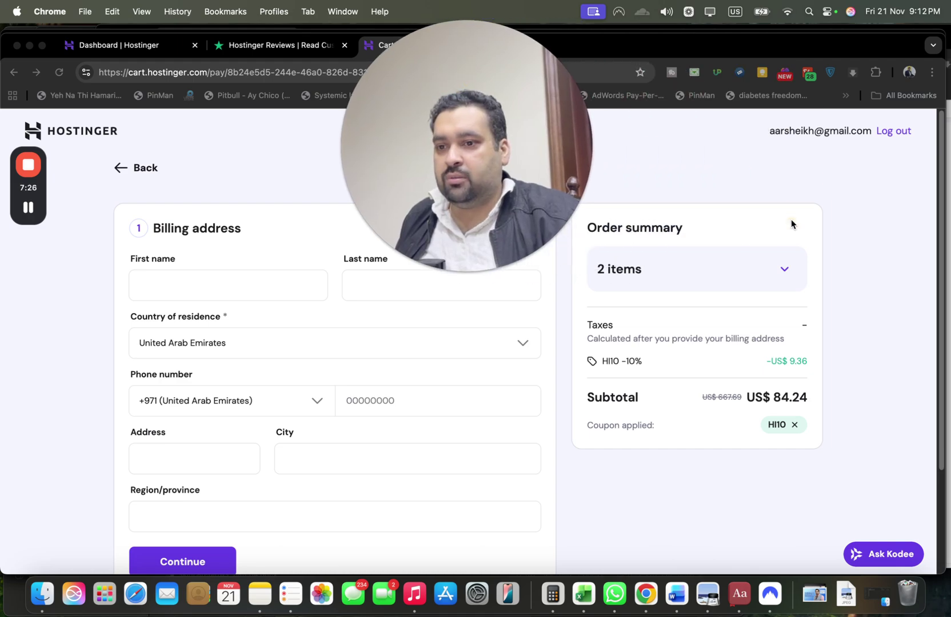
pyautogui.click(782, 270)
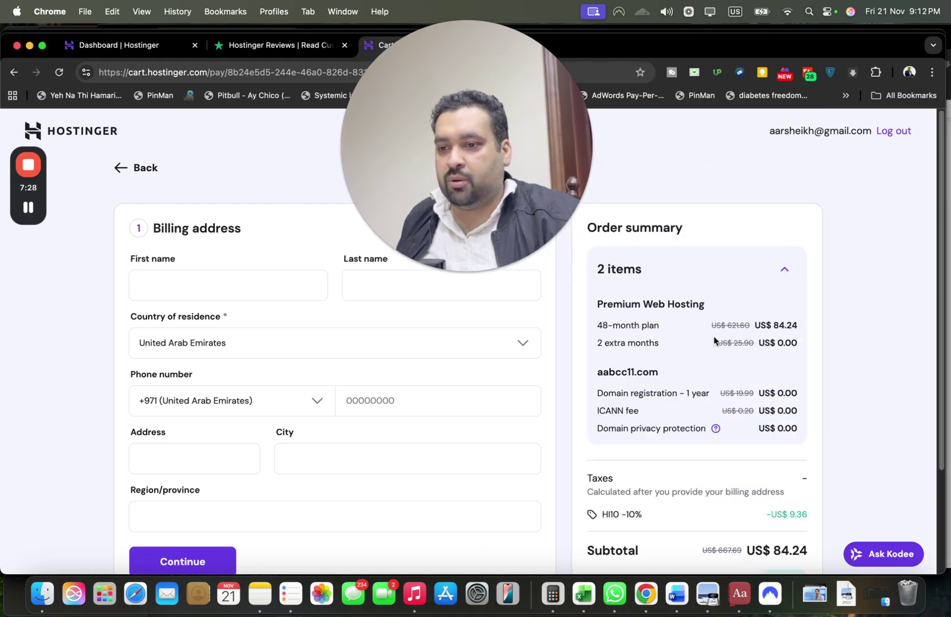
pyautogui.moveTo(487, 191); pyautogui.dragTo(799, 151)
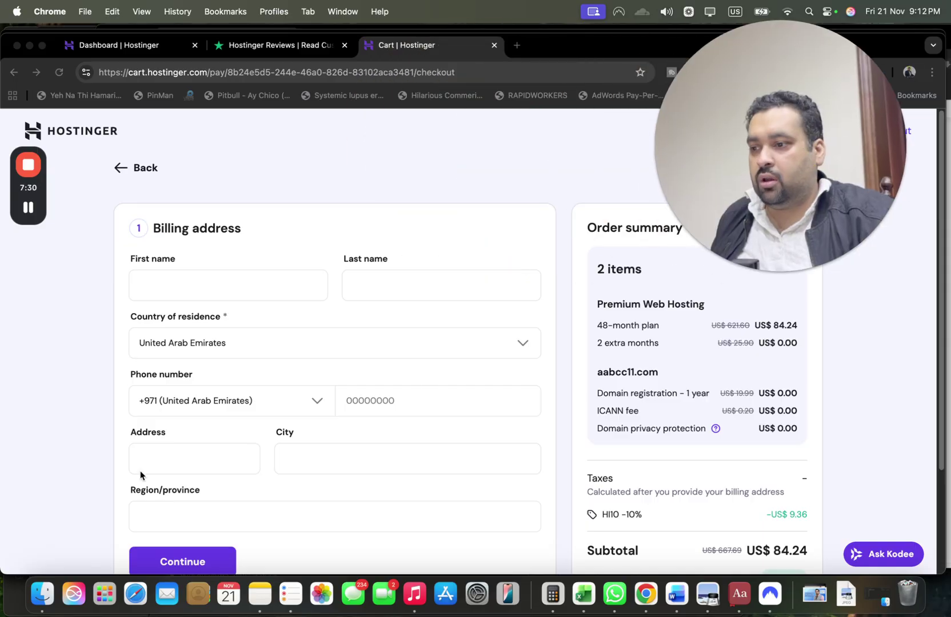
pyautogui.click(163, 558)
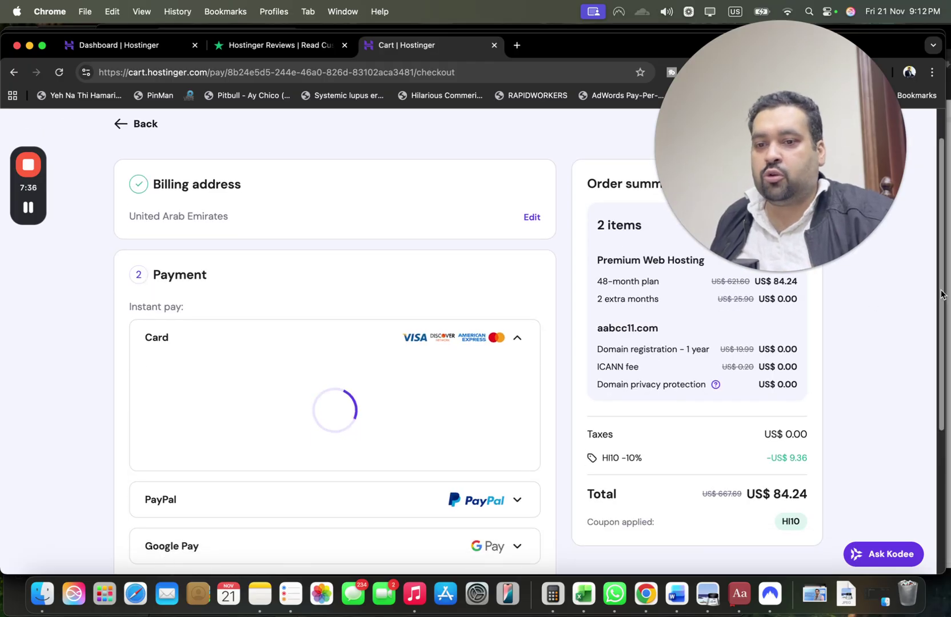
pyautogui.scroll(-5, 881, 410)
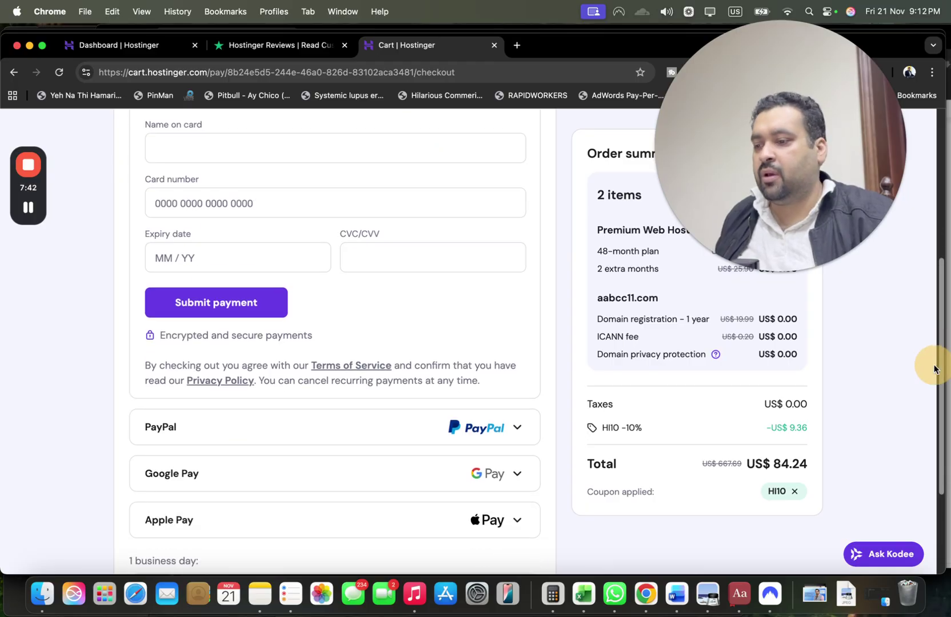
pyautogui.scroll(-5, 882, 372)
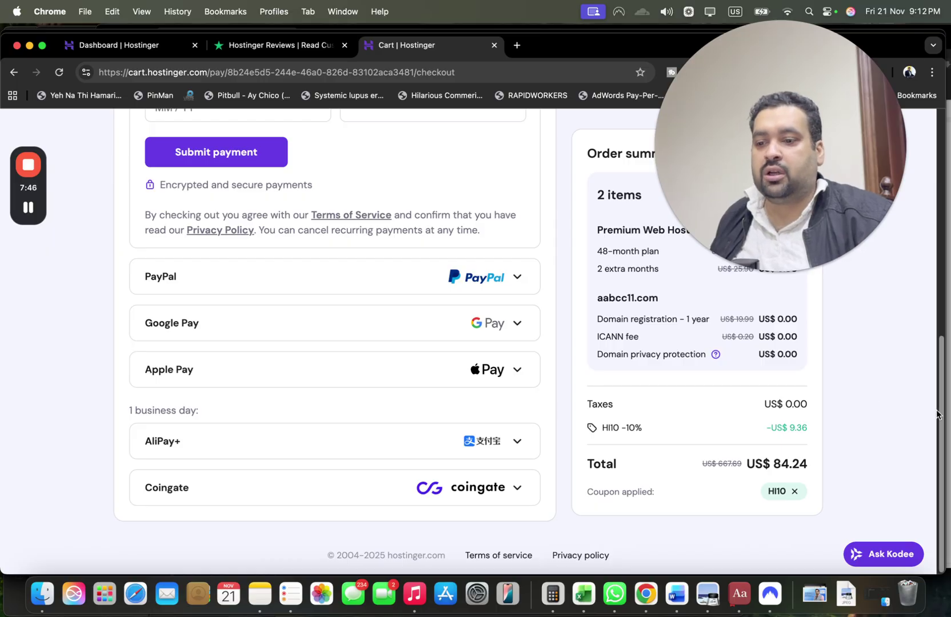
pyautogui.moveTo(939, 414); pyautogui.dragTo(936, 257)
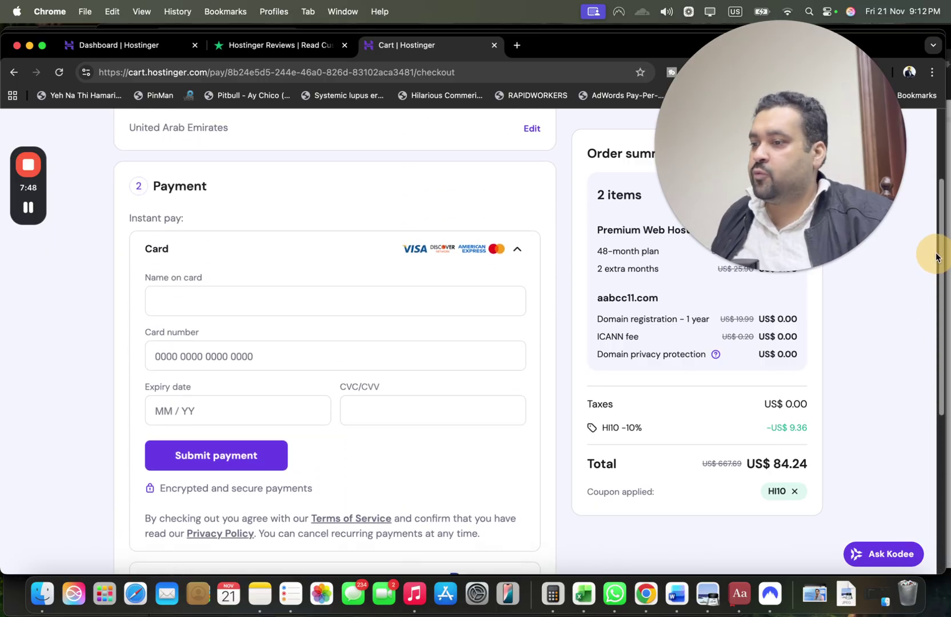
pyautogui.moveTo(936, 257); pyautogui.dragTo(925, 275)
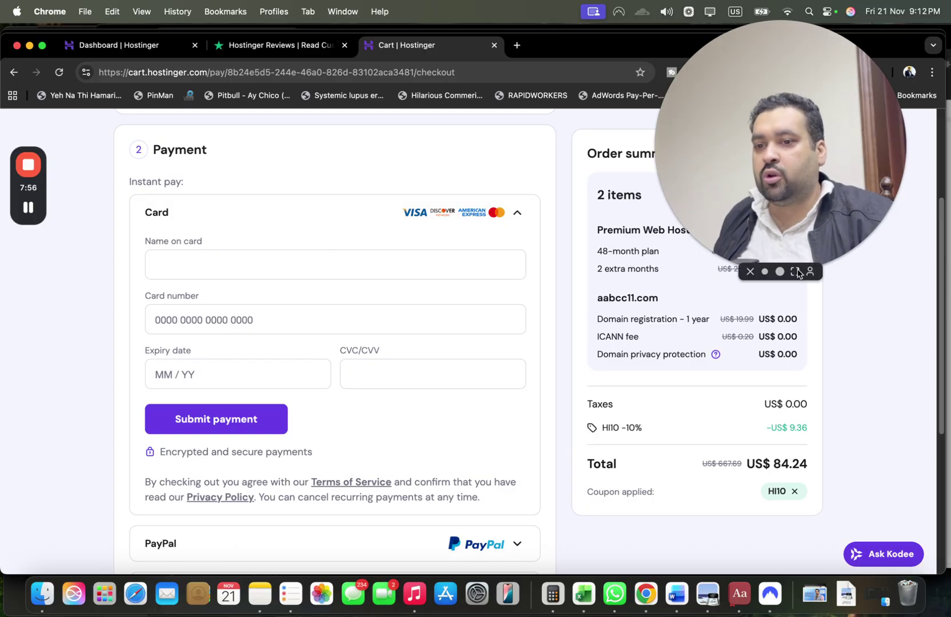
pyautogui.click(796, 271)
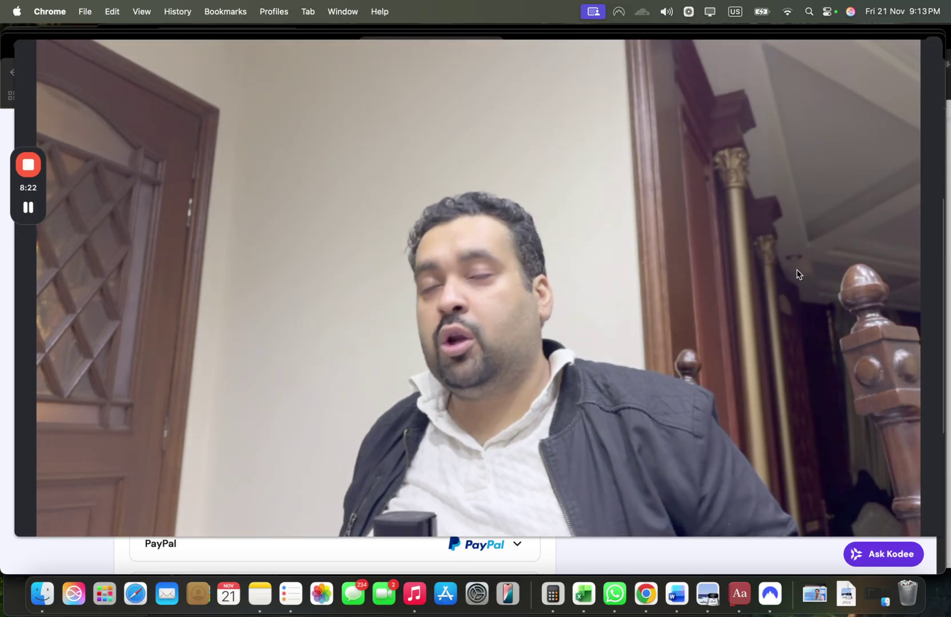
pyautogui.moveTo(475, 357)
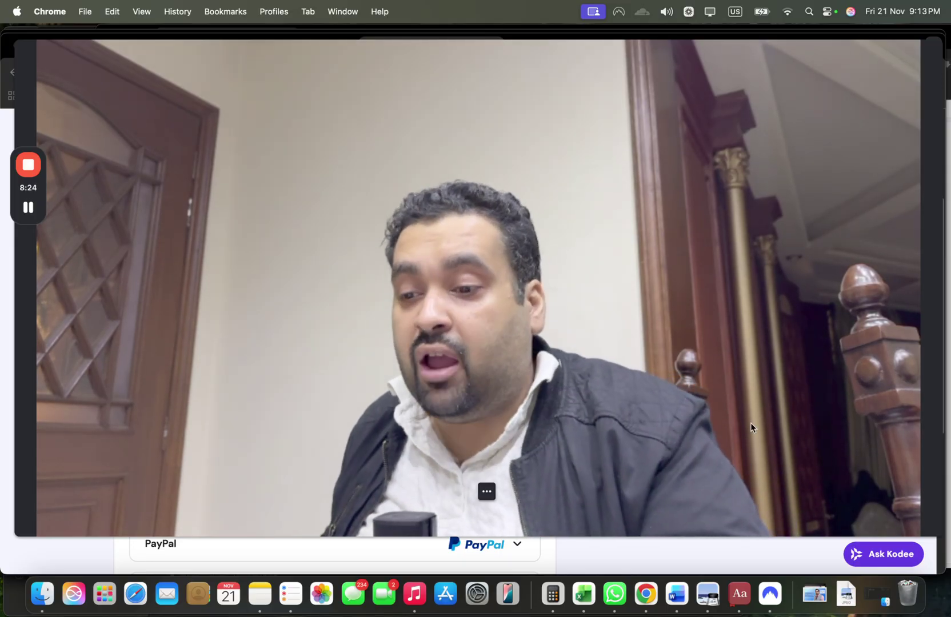
pyautogui.click(483, 492)
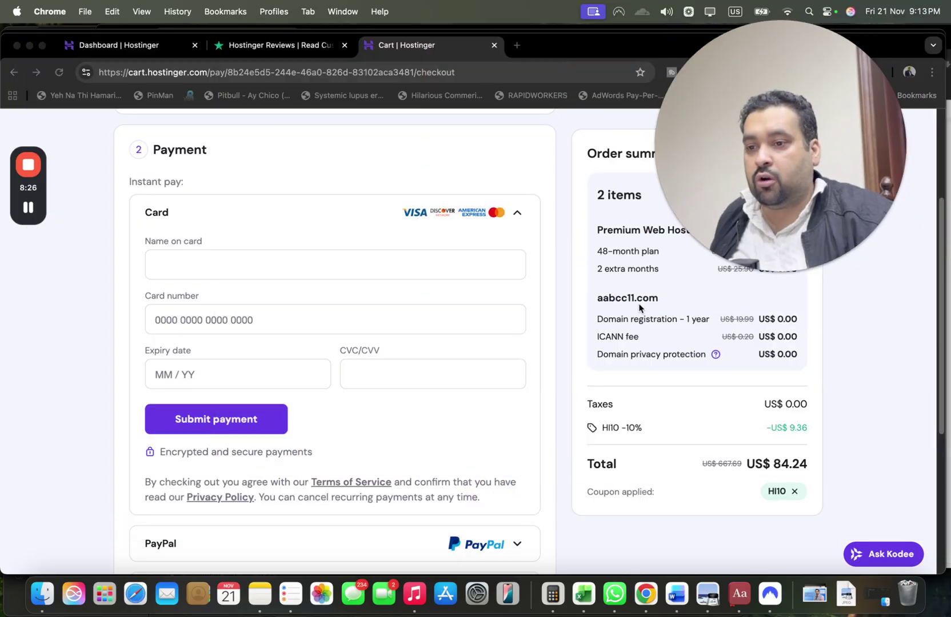
pyautogui.moveTo(730, 181); pyautogui.dragTo(245, 304)
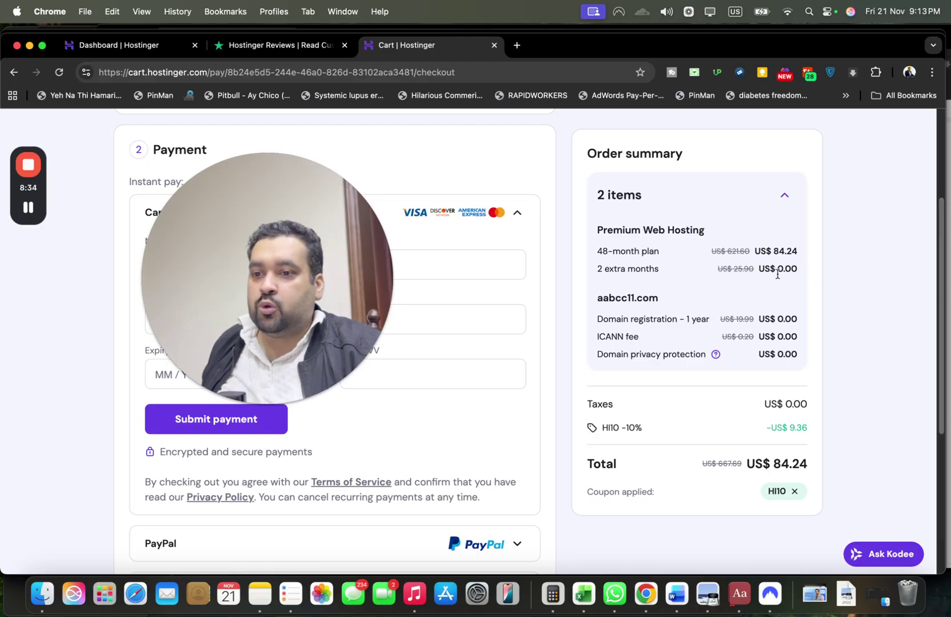
pyautogui.moveTo(268, 279)
pyautogui.click(282, 404)
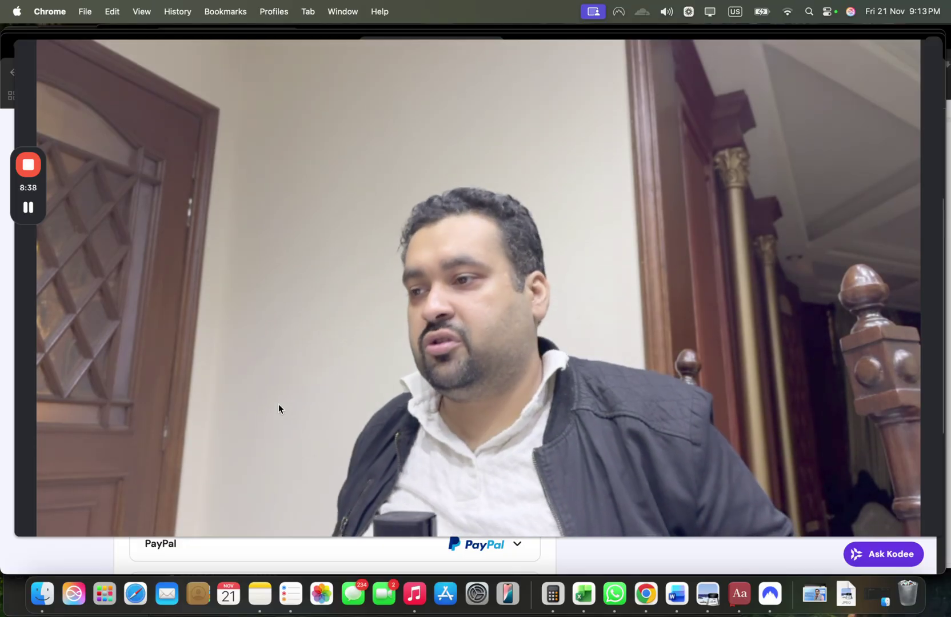